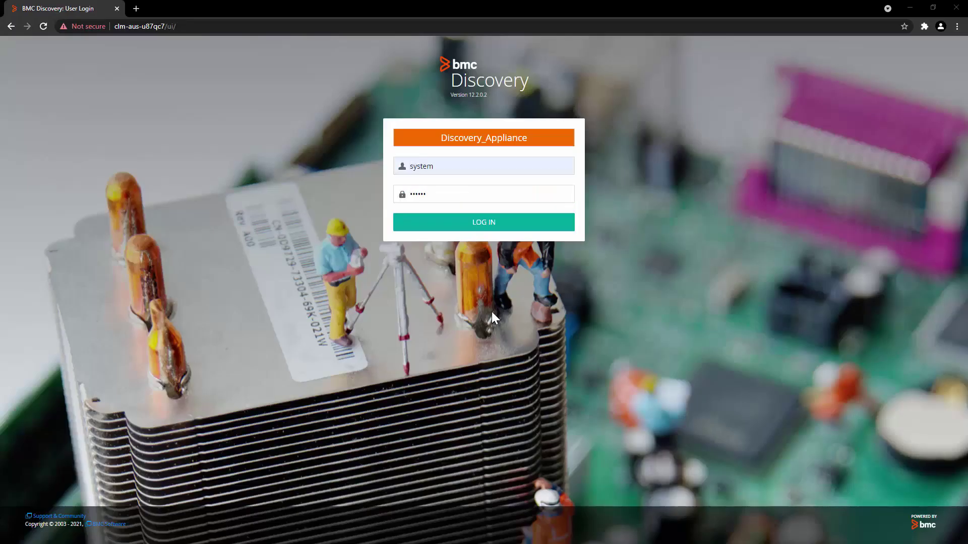
Log in to BMC Discovery with the system user's credentials.
left_click(508, 226)
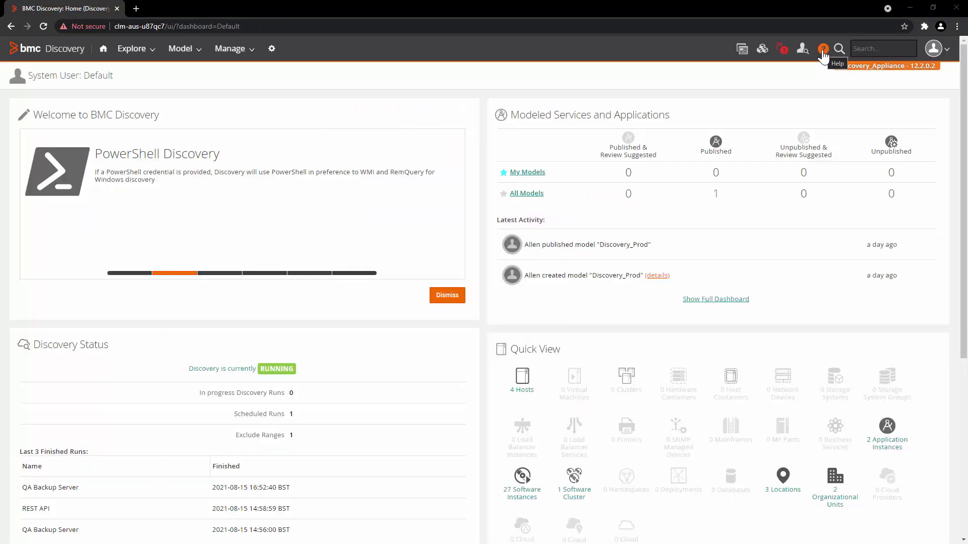
Open the REST API documentation from the Help panel in a new tab.
left_click(823, 50)
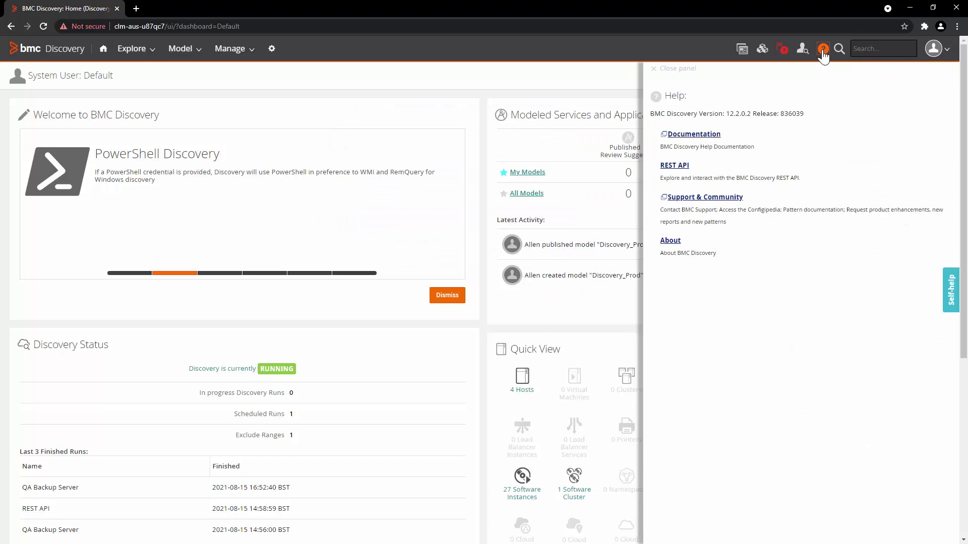
right_click(684, 173)
left_click(723, 174)
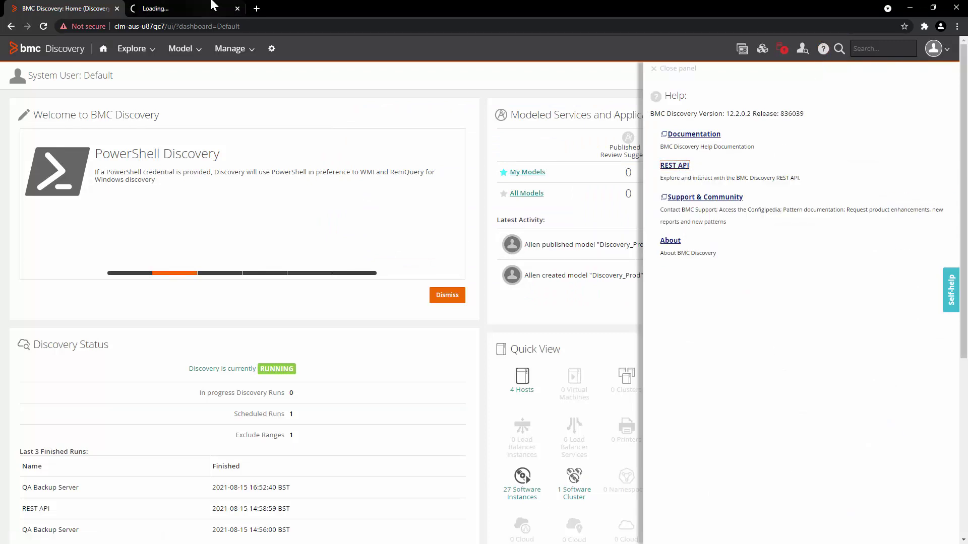
left_click(168, 9)
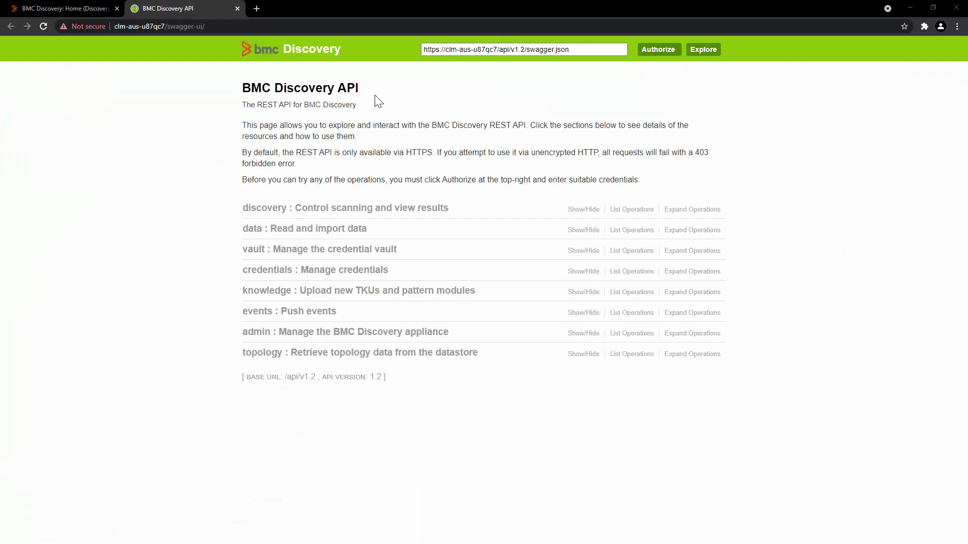
left_click_drag(360, 88, 247, 91)
left_click(352, 152)
Expand the data, discovery and knowledge sections, noting the API is HTTPS-only.
left_click(584, 233)
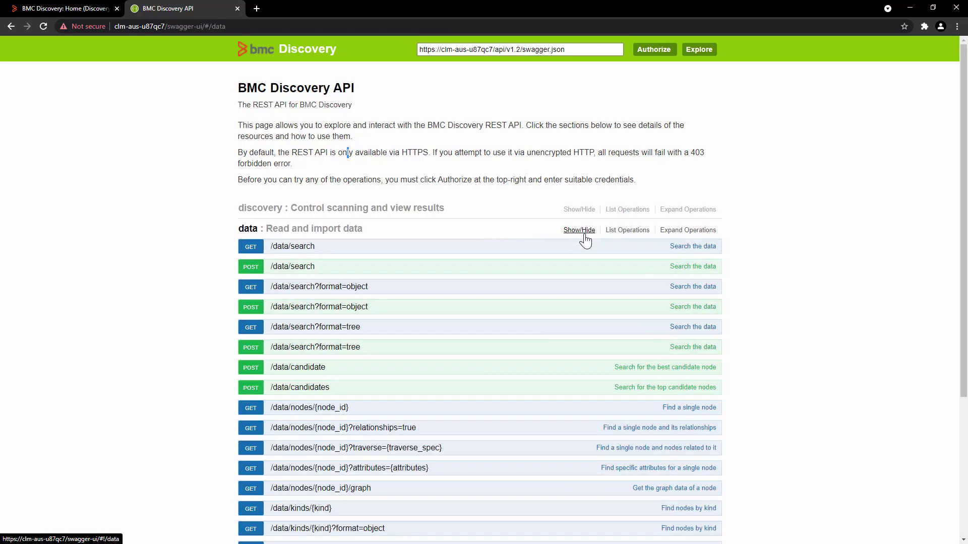
left_click(577, 210)
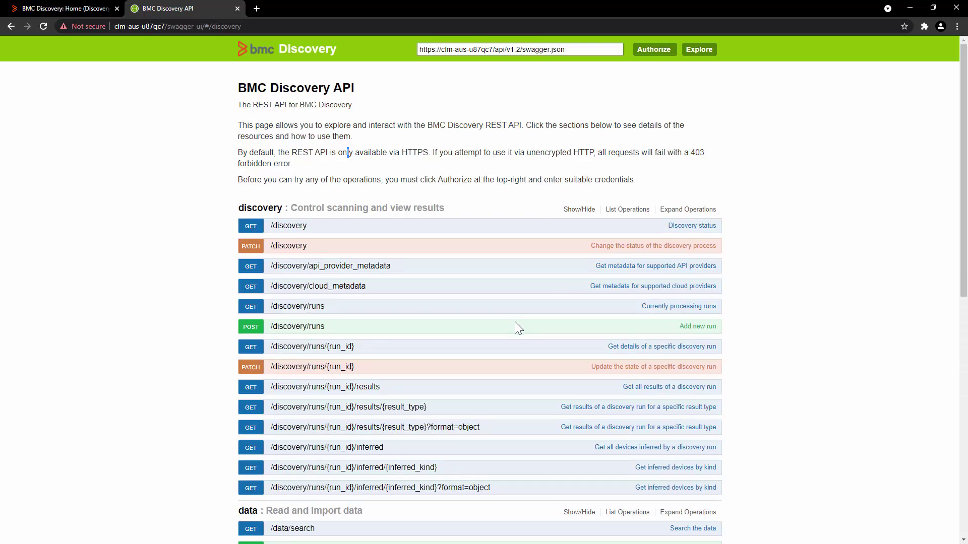
scroll(498, 341, "down", 8)
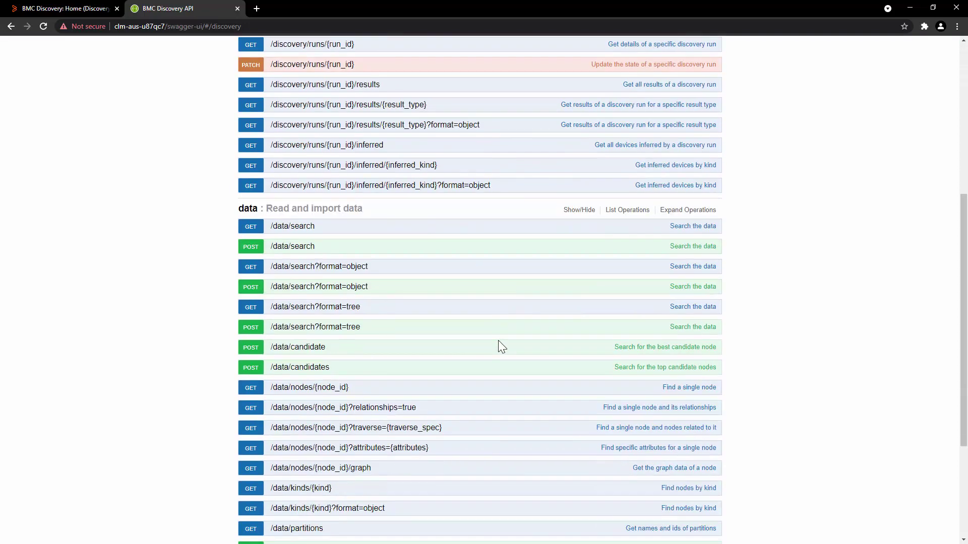
scroll(498, 346, "down", 2)
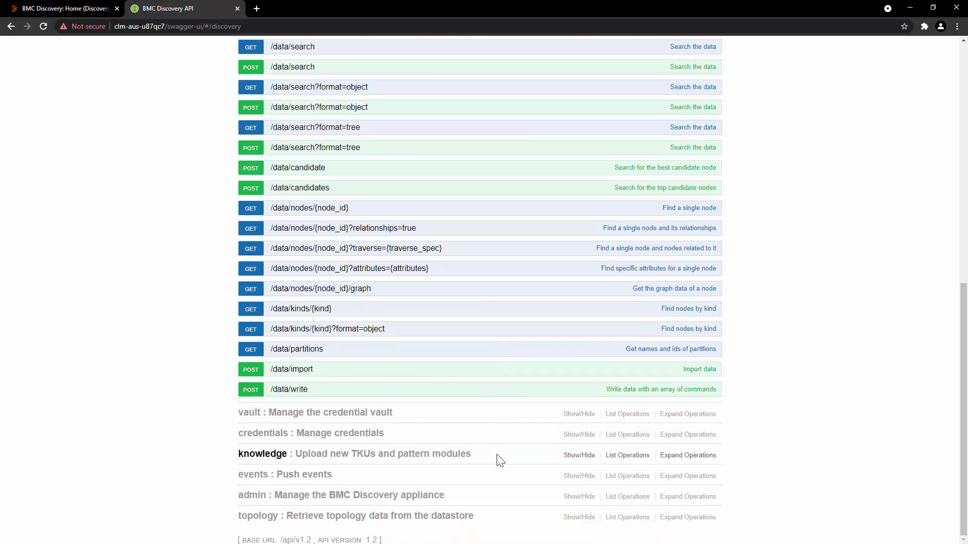
left_click(578, 456)
key("Home")
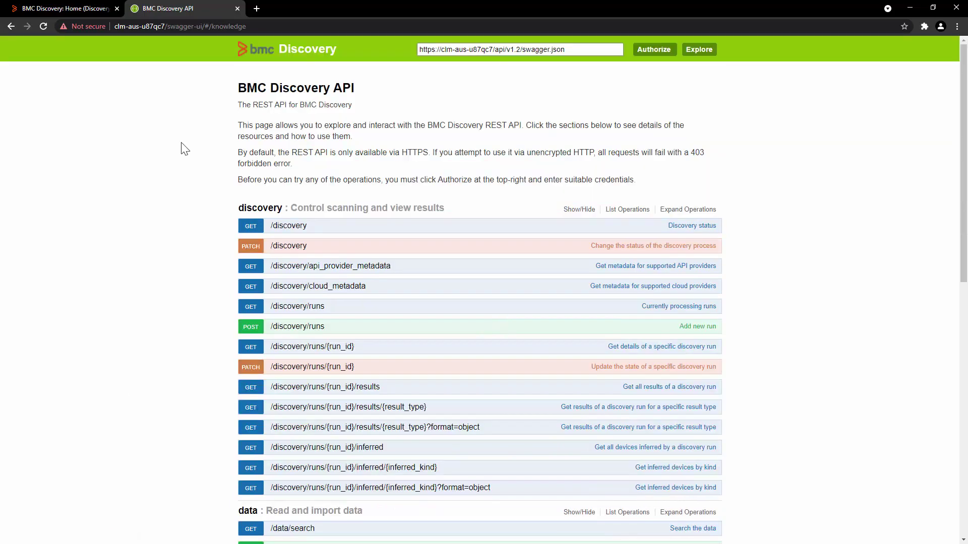
left_click_drag(338, 151, 420, 151)
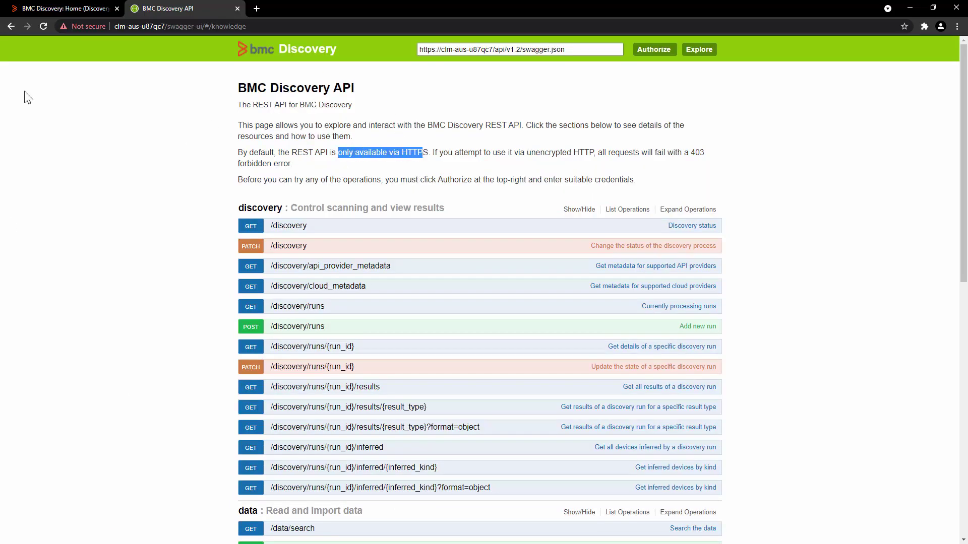
Start a new user in User Management using the API Access template.
left_click(78, 6)
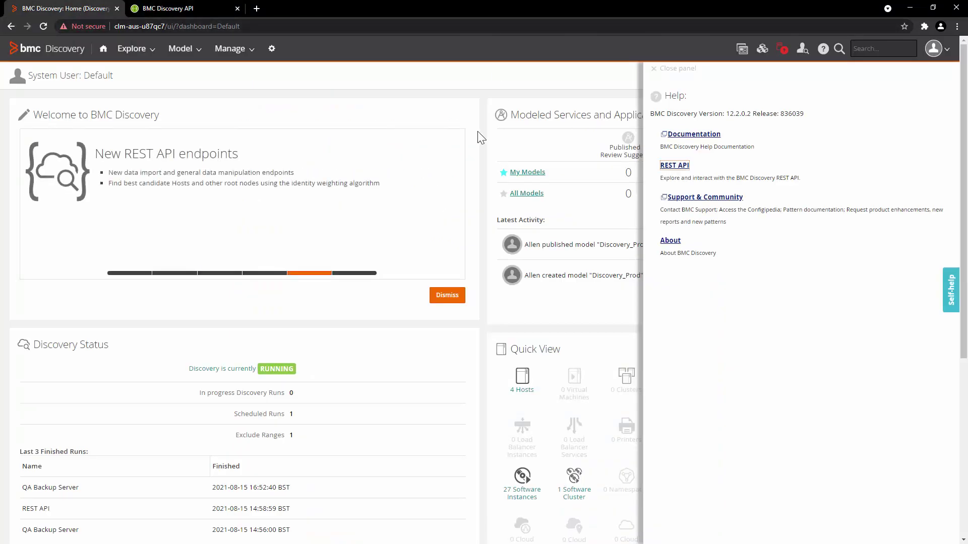
left_click(273, 49)
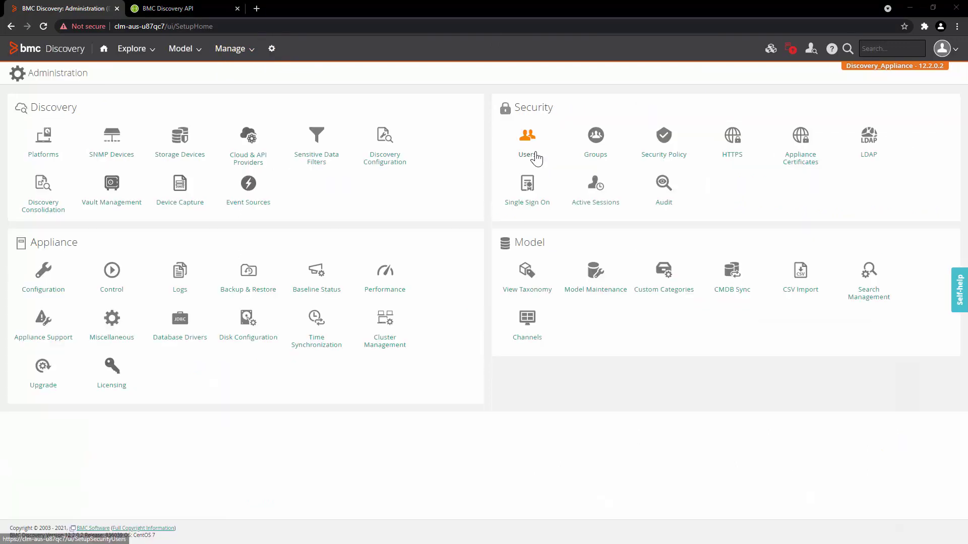
left_click(533, 154)
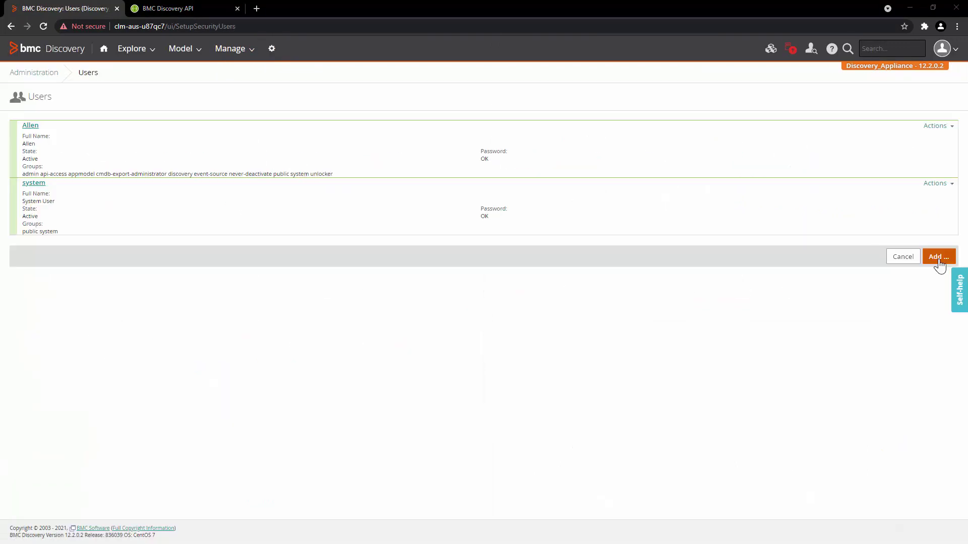
left_click(937, 258)
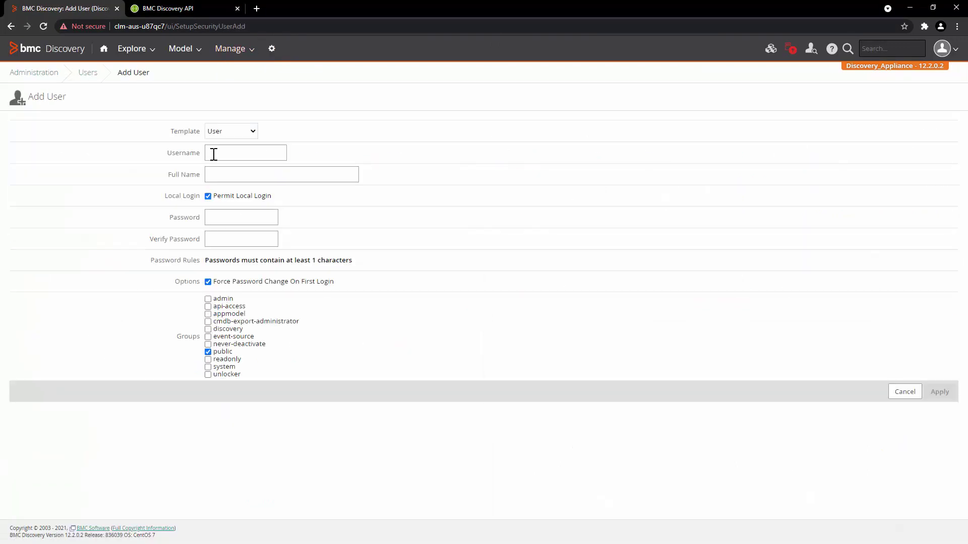
left_click(225, 131)
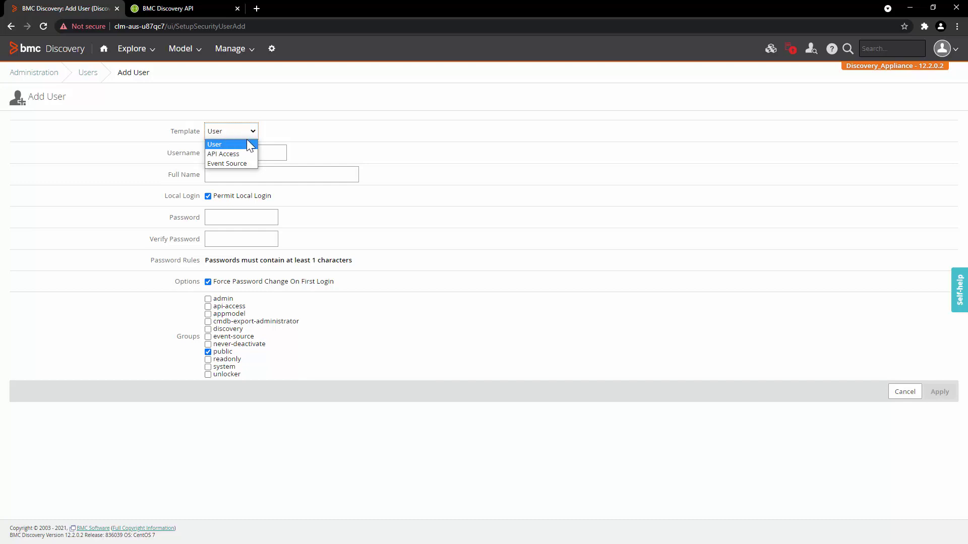
key("Up")
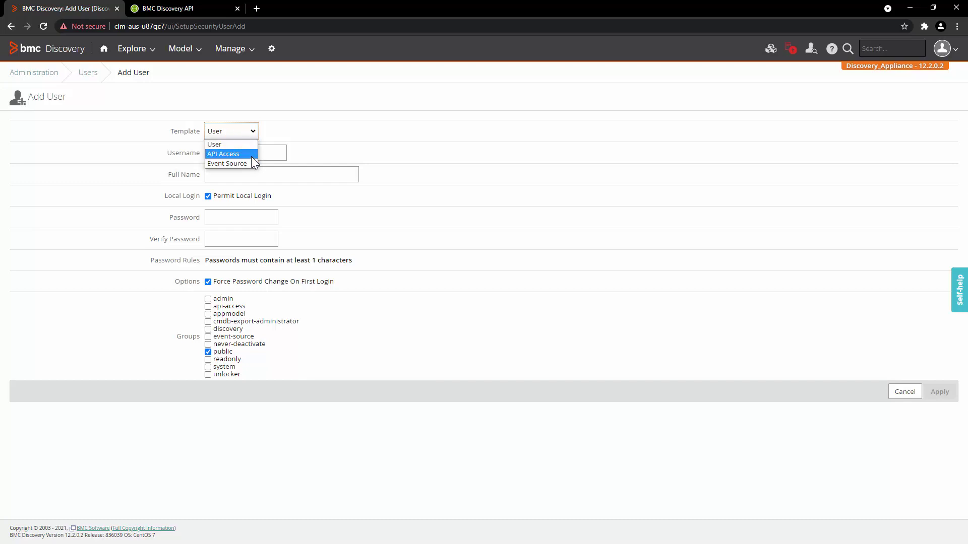
left_click(251, 156)
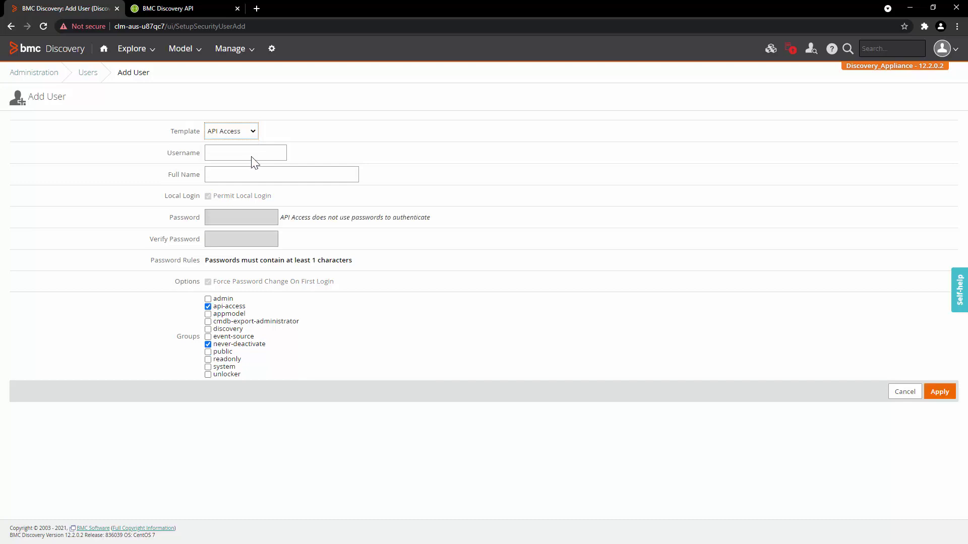
Enter 'discovery' as both username and full name, then save the user.
left_click(233, 152)
type("discovery")
double_click(233, 152)
key("ctrl+c")
left_click(234, 174)
key("ctrl+v")
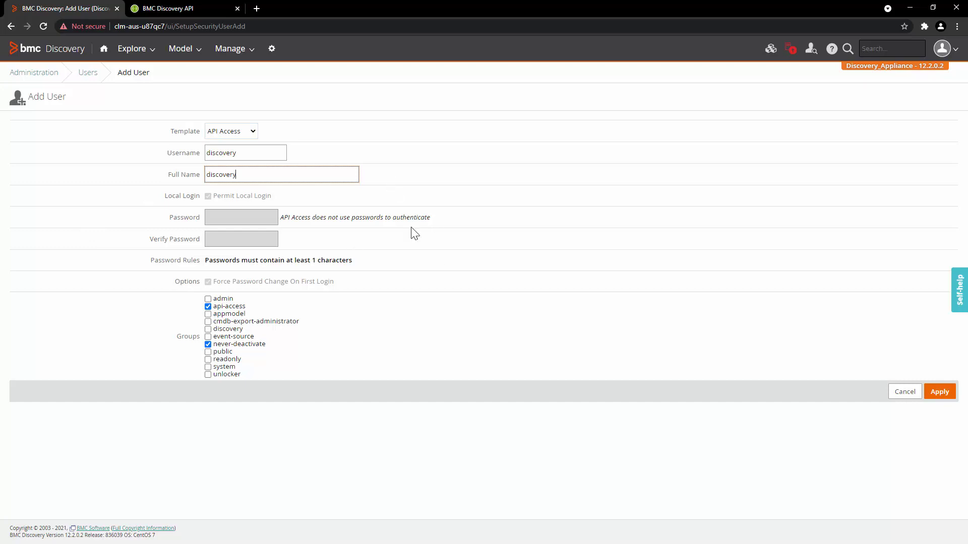
left_click_drag(332, 217, 437, 236)
left_click(422, 341)
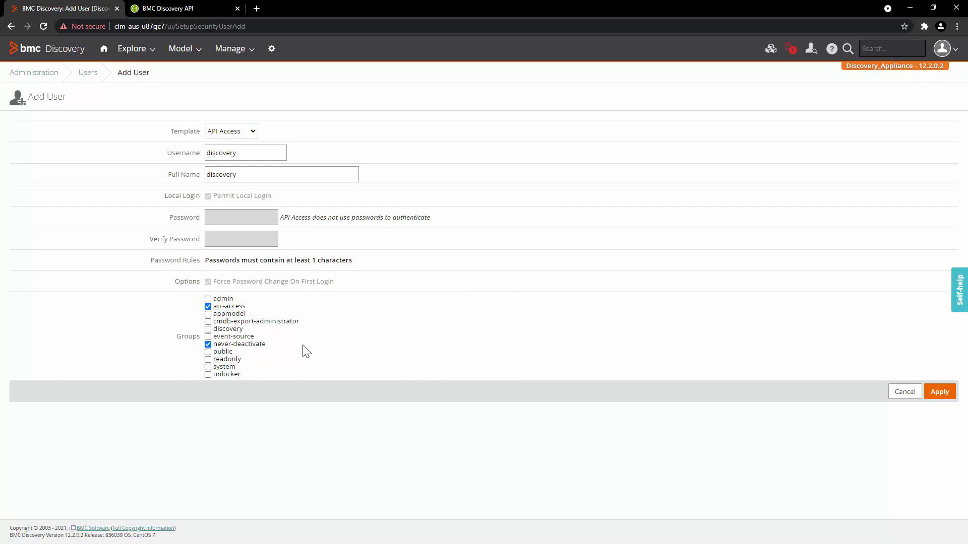
left_click(941, 393)
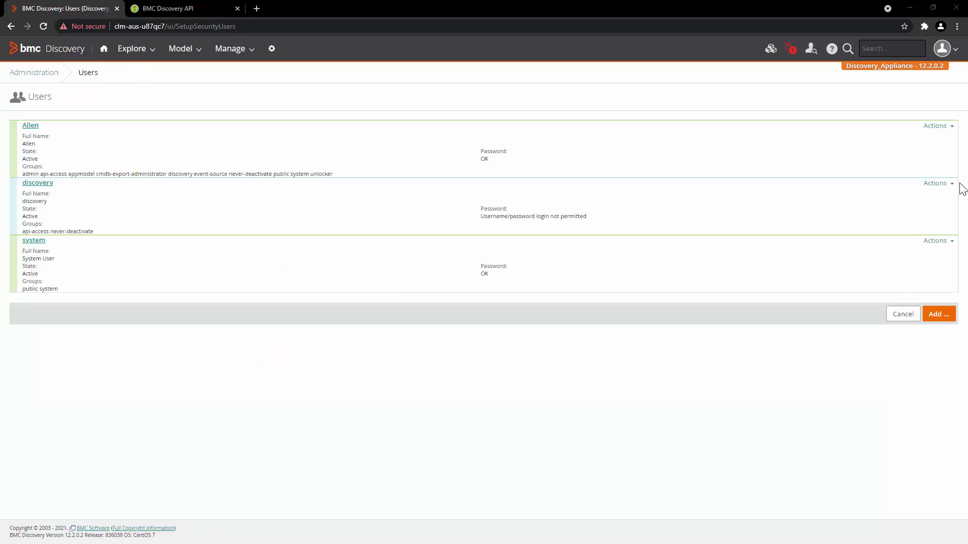
Generate an API token for the discovery user and copy it to the clipboard.
left_click(940, 184)
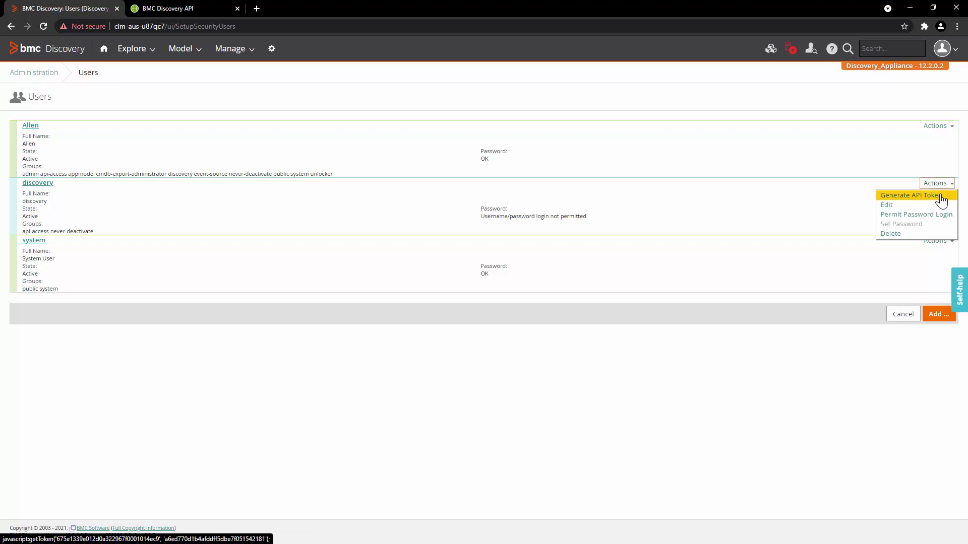
left_click(941, 196)
left_click(464, 340)
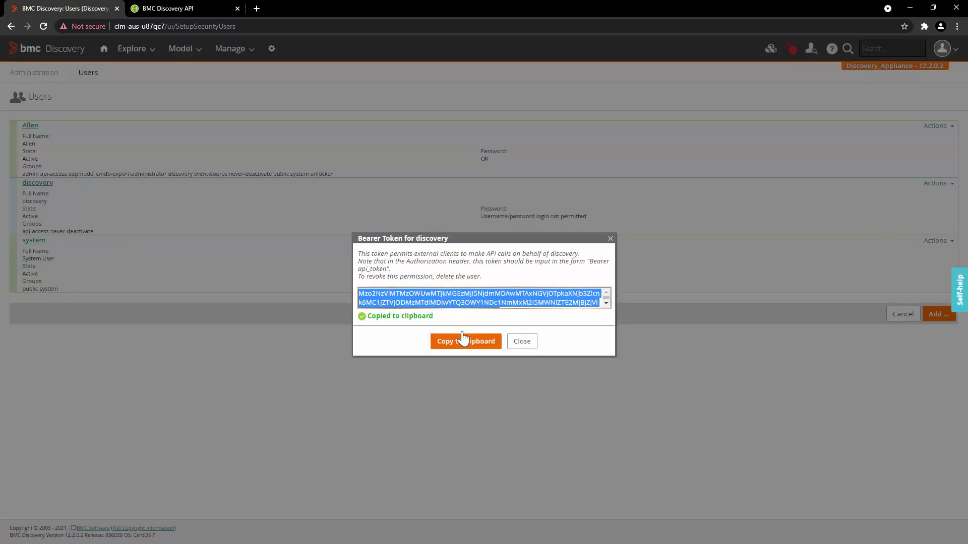
left_click(523, 342)
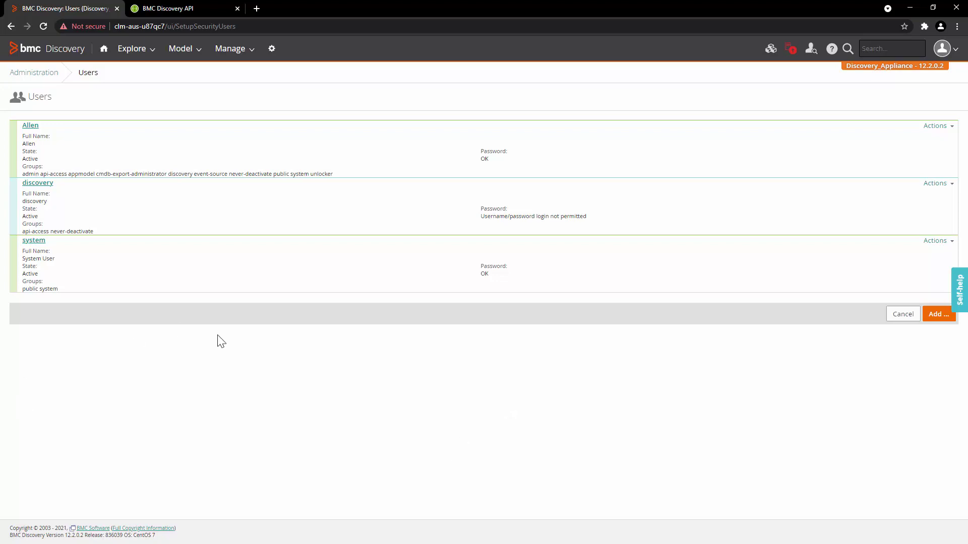
left_click(166, 8)
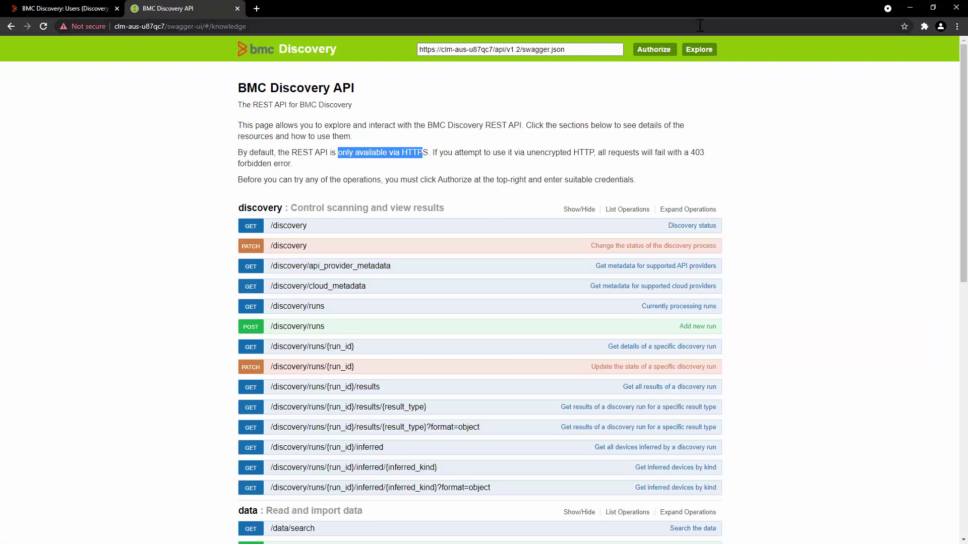
Authorize the API explorer with 'bearer ' plus the copied token as the API key.
left_click(654, 49)
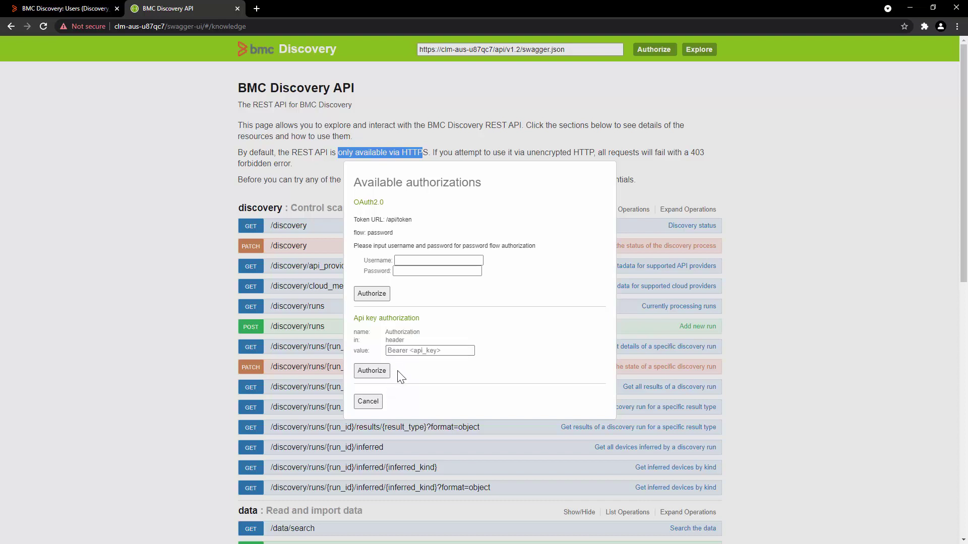
left_click(426, 350)
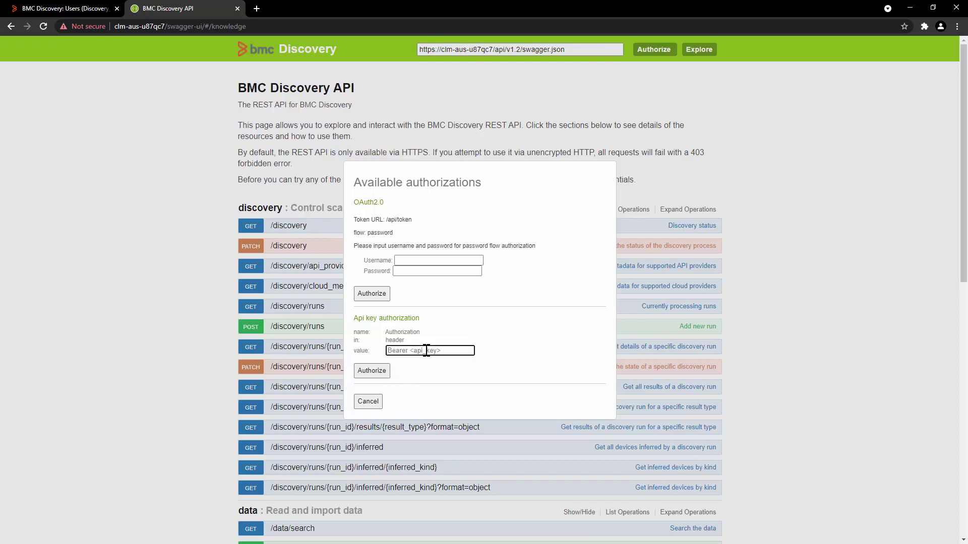
type("bearer")
key("ctrl+v")
left_click(371, 372)
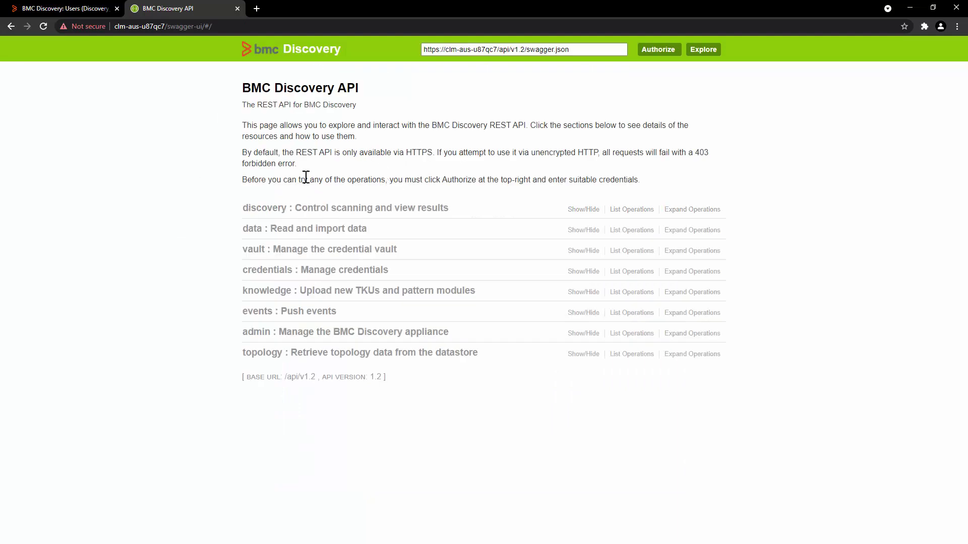
Send the GET /discovery status request from the discovery section.
left_click_drag(298, 180, 432, 180)
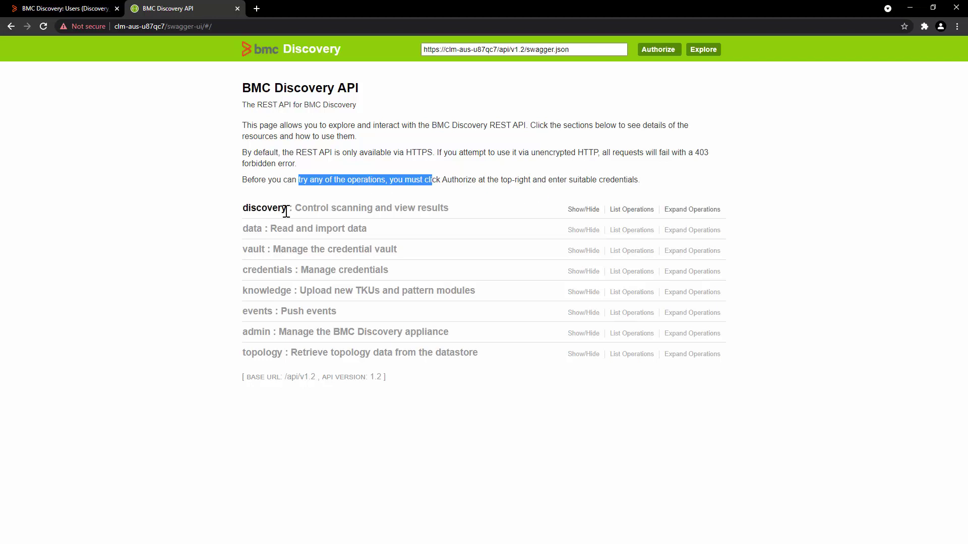
left_click(584, 210)
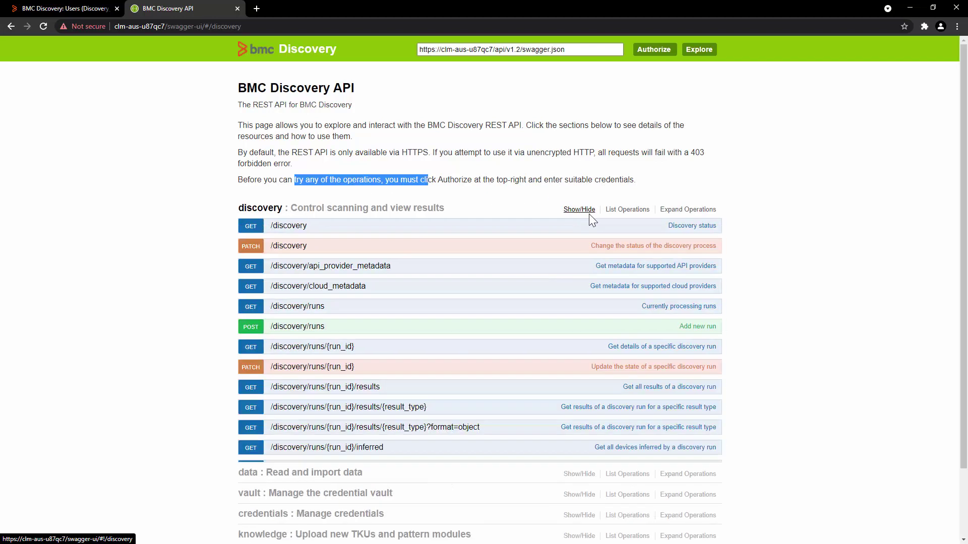
left_click(689, 226)
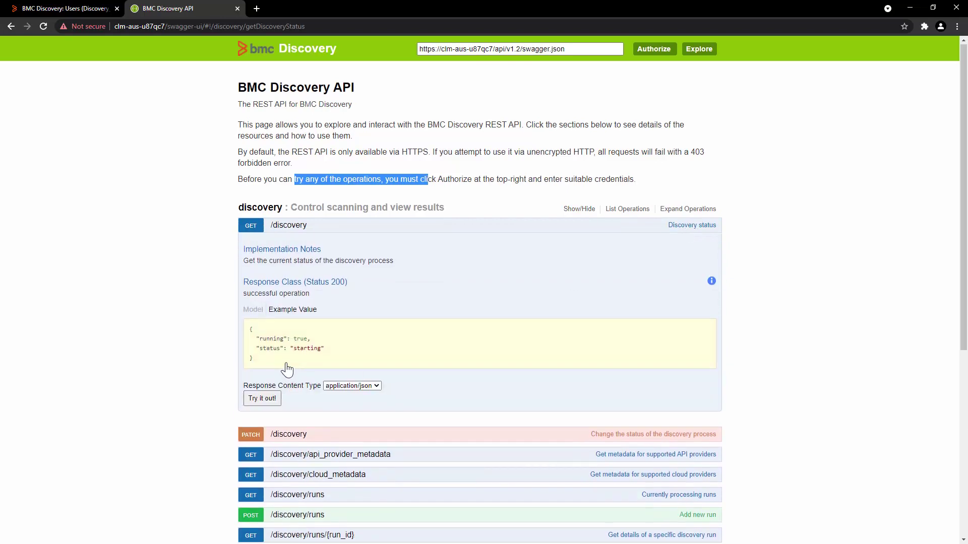
scroll(292, 378, "down", 2)
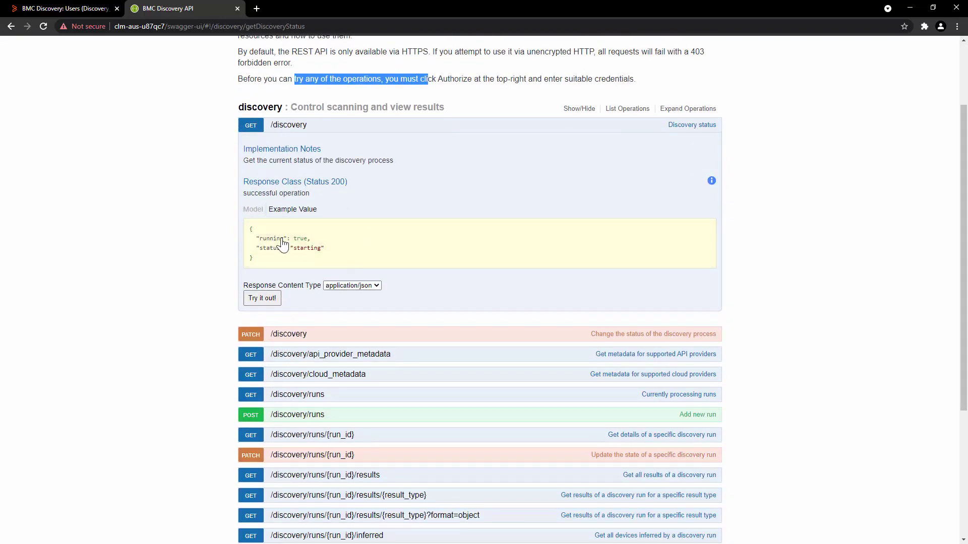
left_click(262, 298)
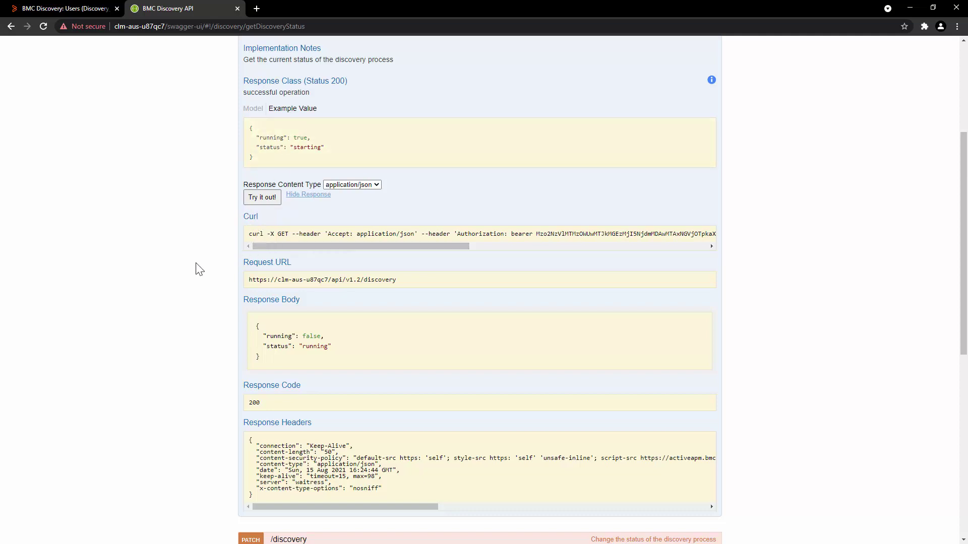
Check the response (code 200, running false, status running), then return to the section list.
scroll(141, 252, "down", 3)
scroll(266, 304, "up", 2)
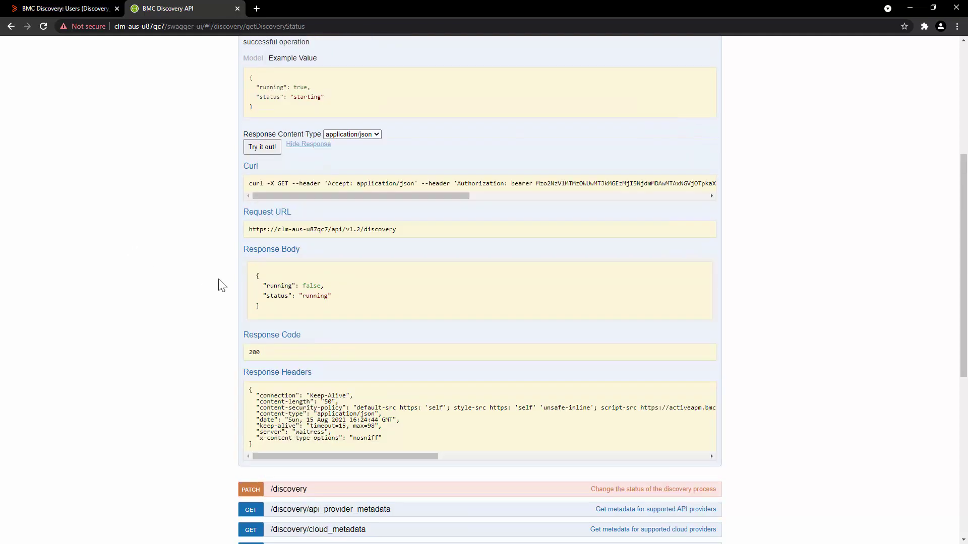
left_click_drag(259, 277, 270, 308)
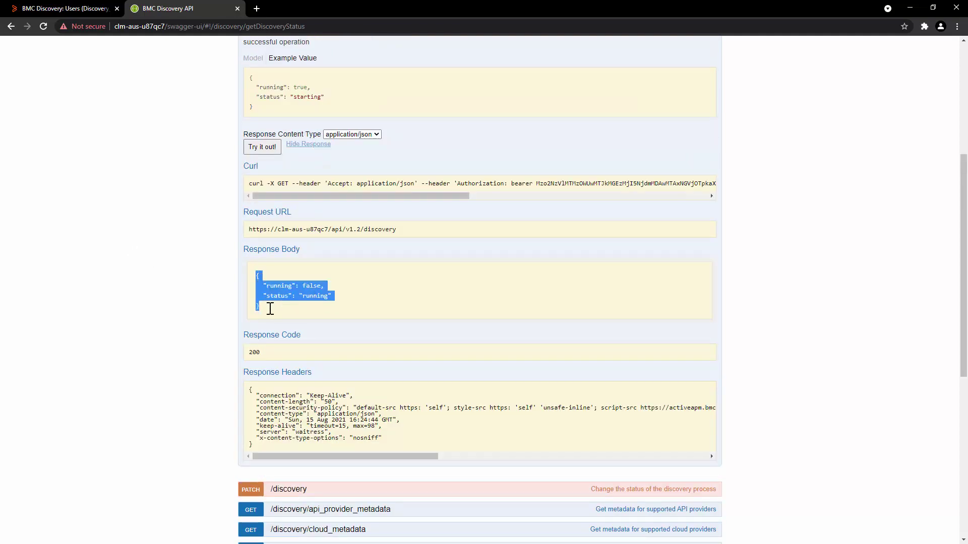
left_click(303, 290)
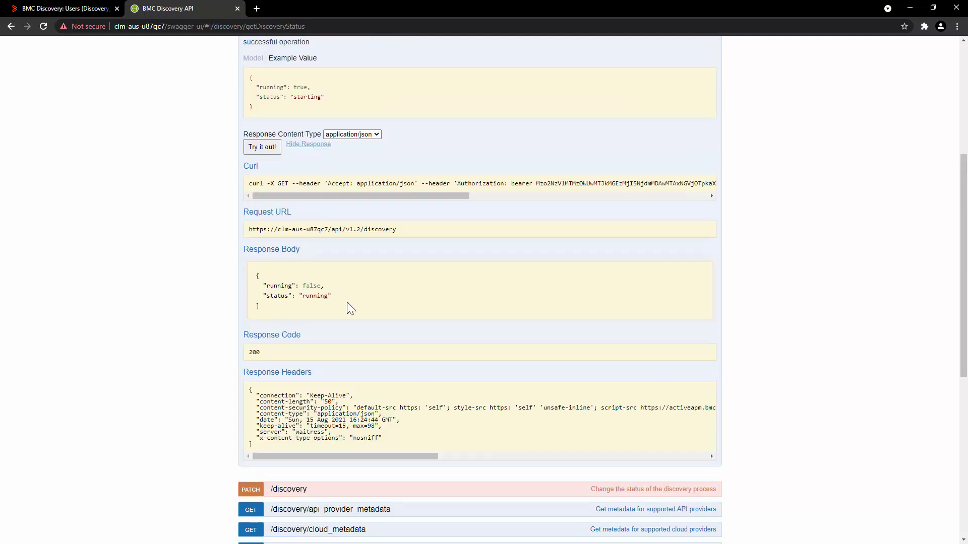
scroll(347, 302, "down", 2)
left_click_drag(254, 252, 277, 255)
key("alt+Left")
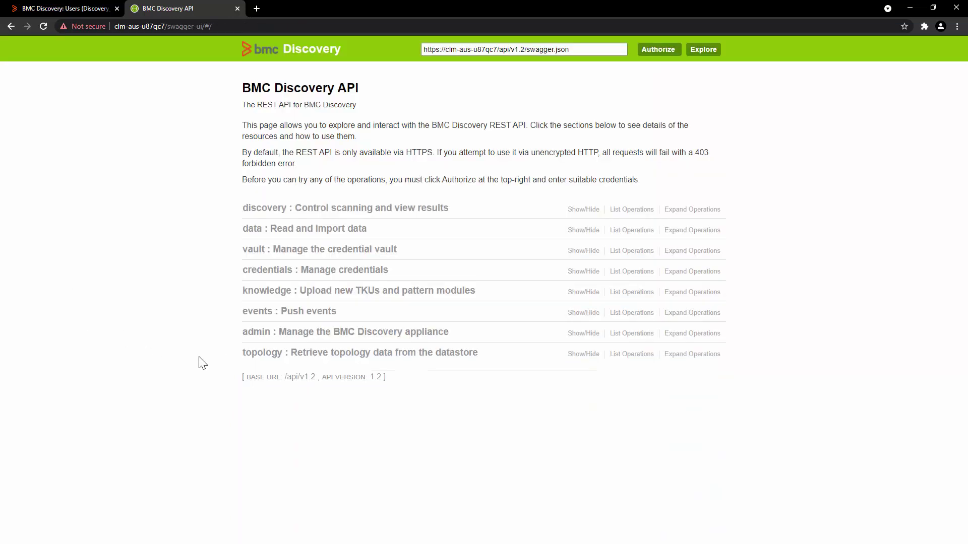
Expand the admin section and open the GET /admin/licensing operation.
left_click(592, 338)
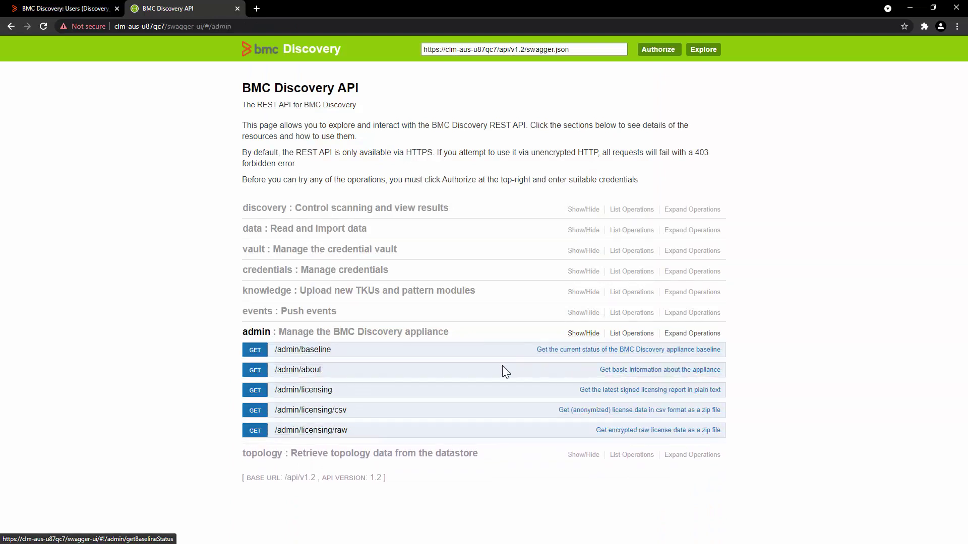
left_click(630, 393)
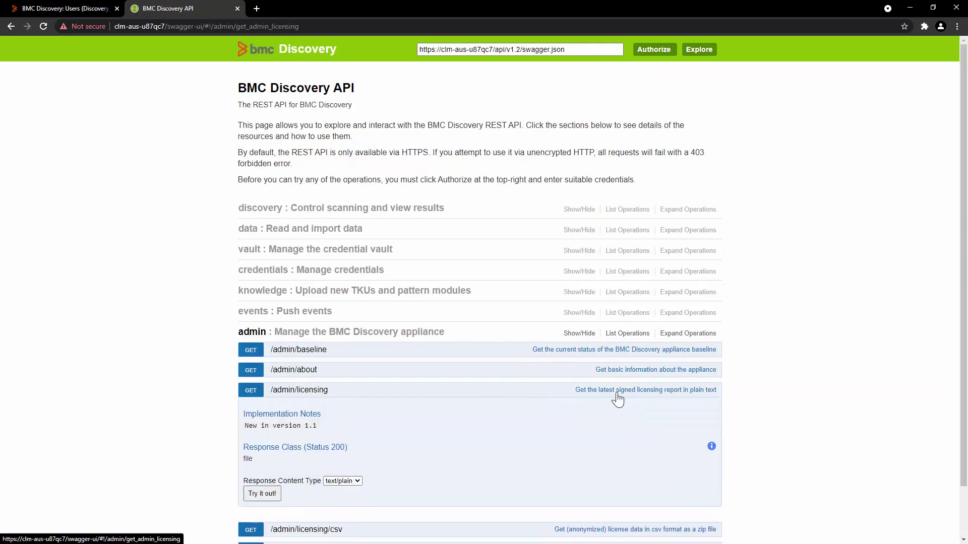
scroll(480, 394, "down", 2)
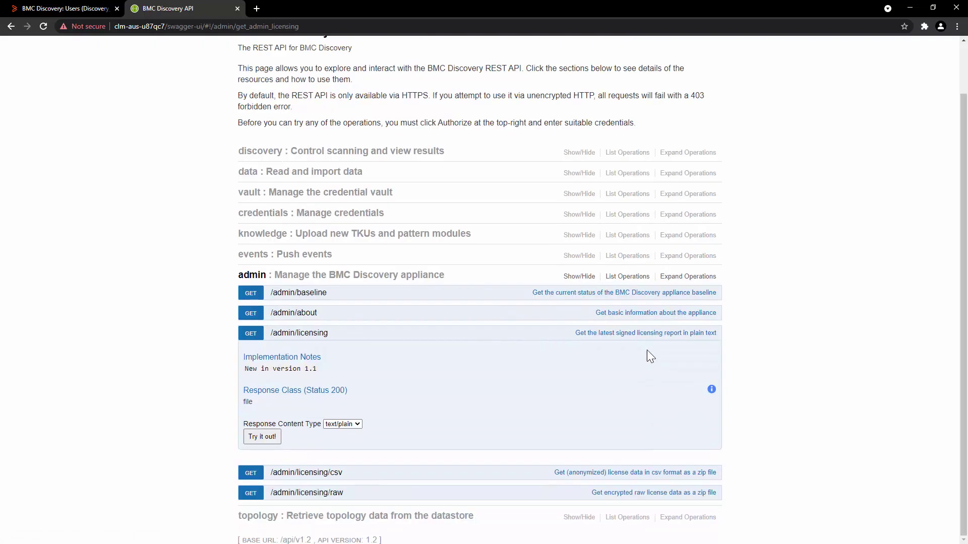
double_click(572, 334)
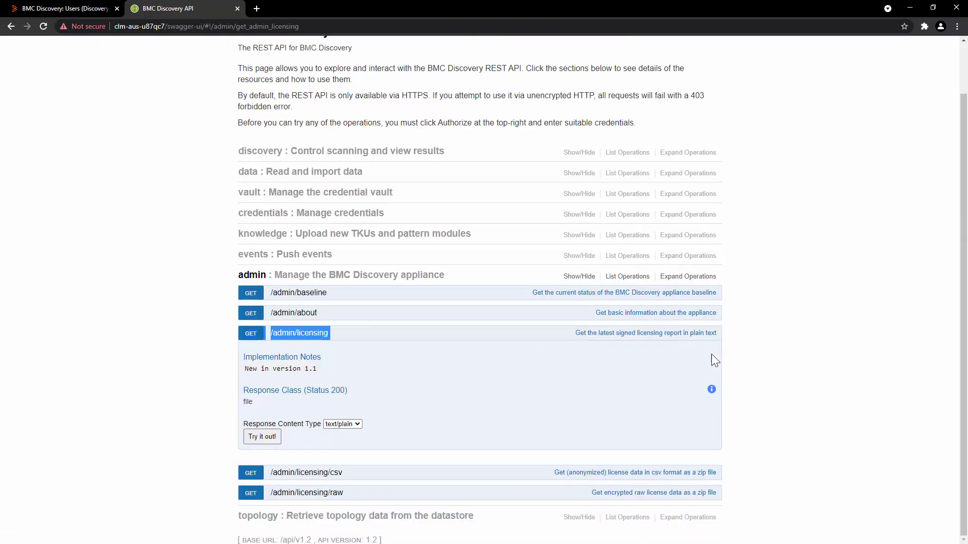
Run GET /admin/licensing and inspect the 403 Permission denied response body.
left_click(275, 443)
scroll(449, 428, "down", 4)
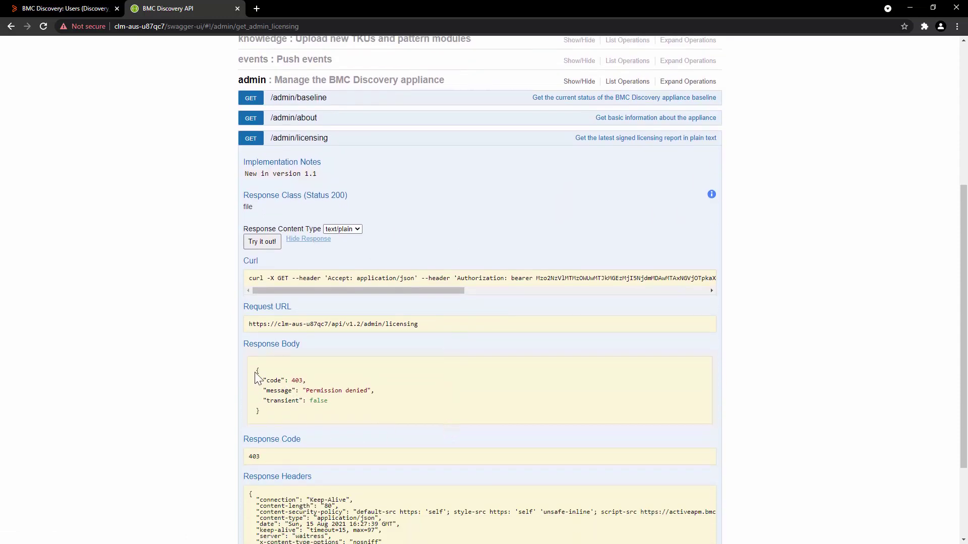
left_click_drag(255, 373, 289, 406)
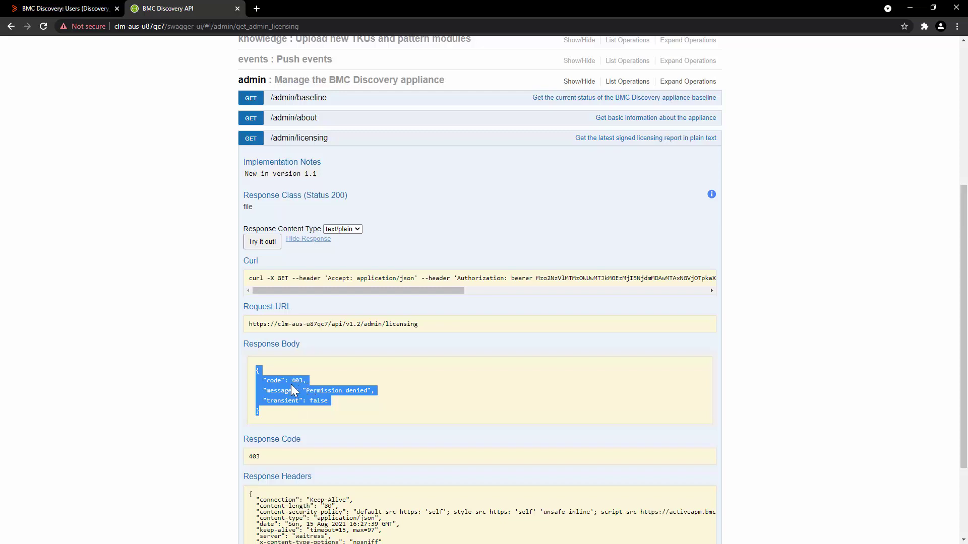
left_click(292, 383)
double_click(292, 381)
scroll(374, 394, "down", 2)
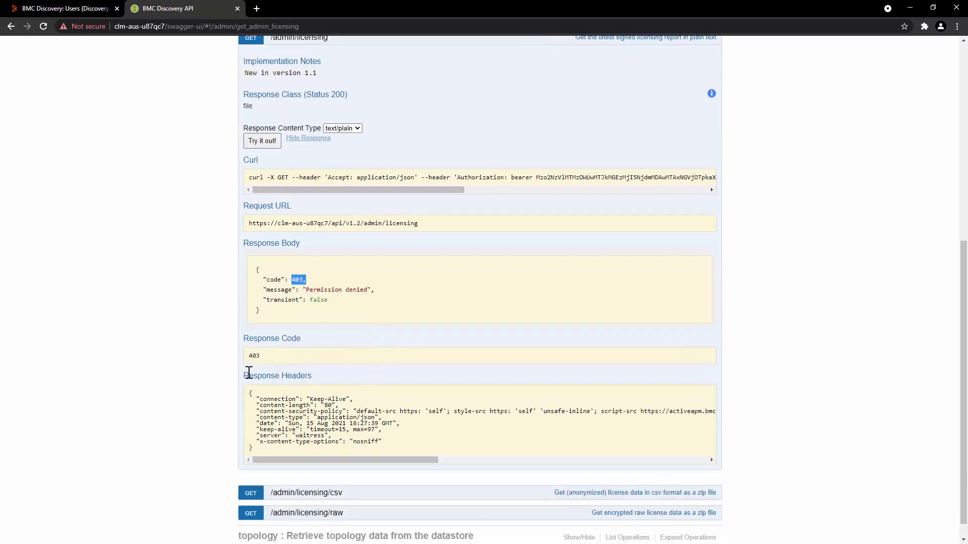
left_click(252, 360)
Review the 403 code and the licensing Request URL in the response.
left_click_drag(288, 279, 306, 279)
left_click(334, 286)
left_click_drag(291, 279, 307, 279)
left_click(327, 296)
left_click_drag(249, 224, 425, 216)
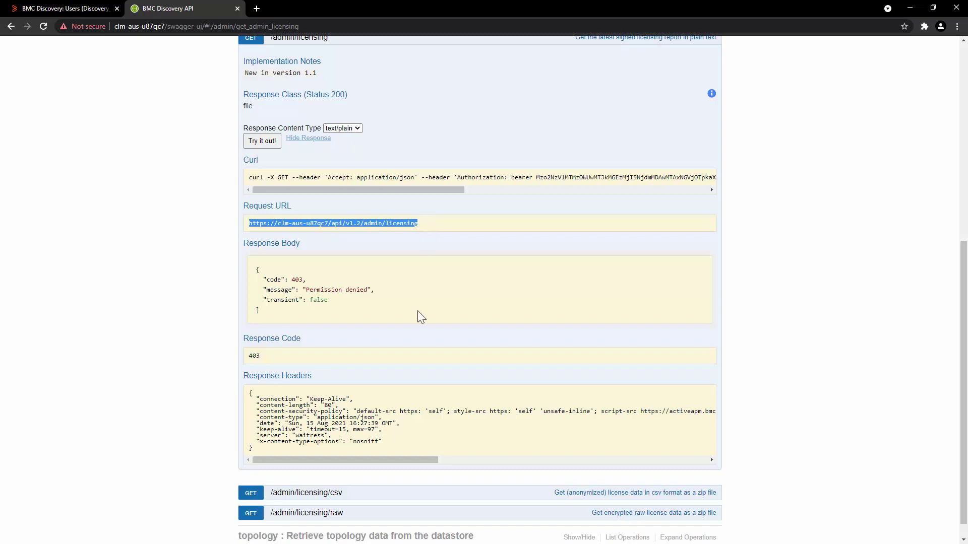
left_click_drag(289, 280, 368, 291)
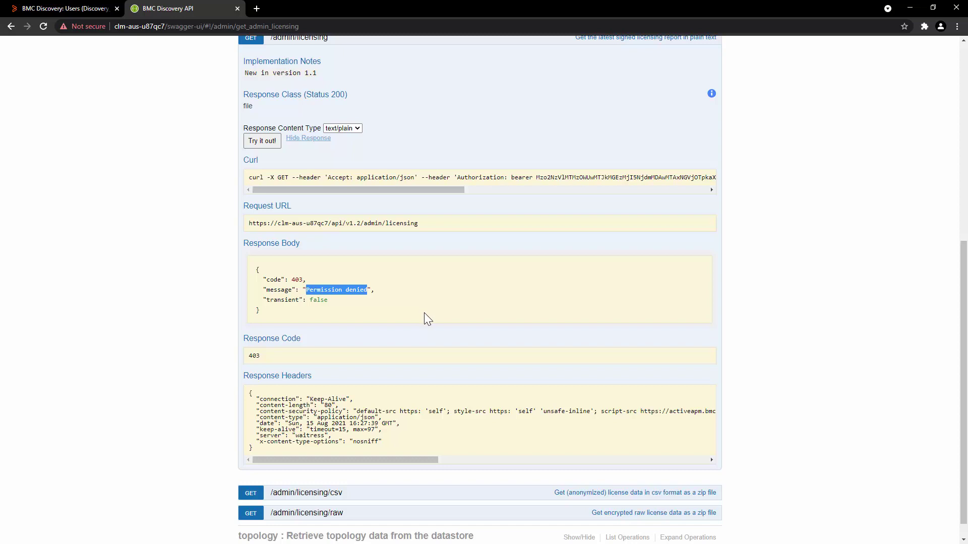
scroll(425, 313, "down", 1)
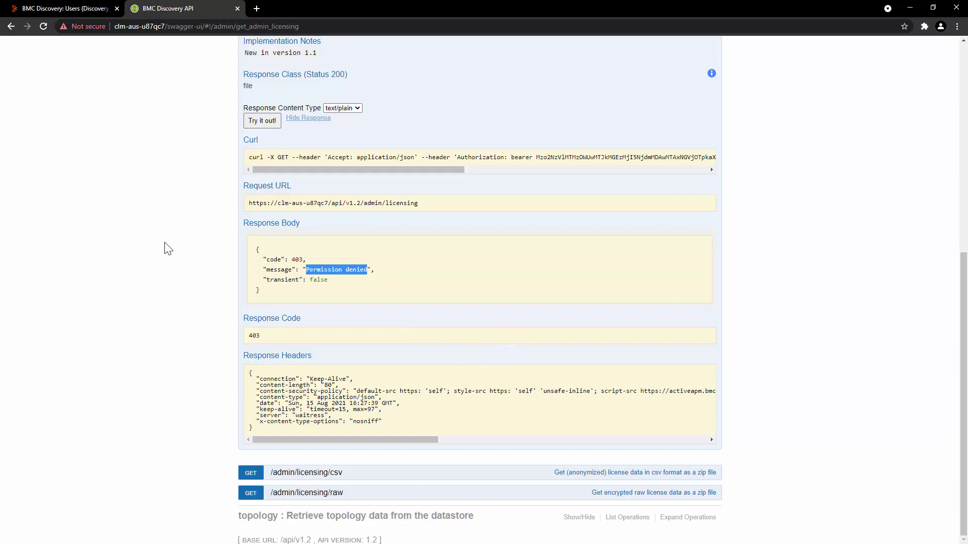
Open the discovery user's edit page and tick the system group.
left_click(42, 6)
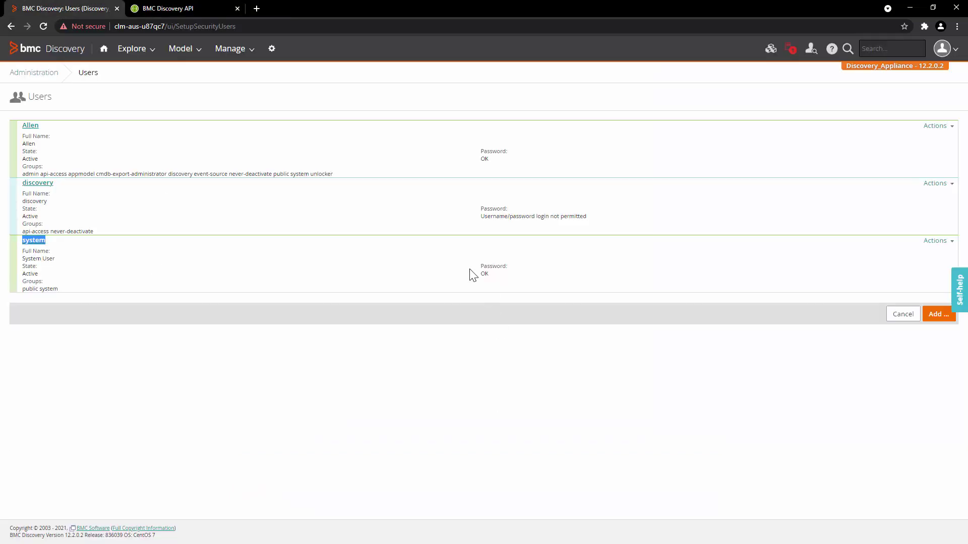
left_click(196, 233)
left_click(40, 185)
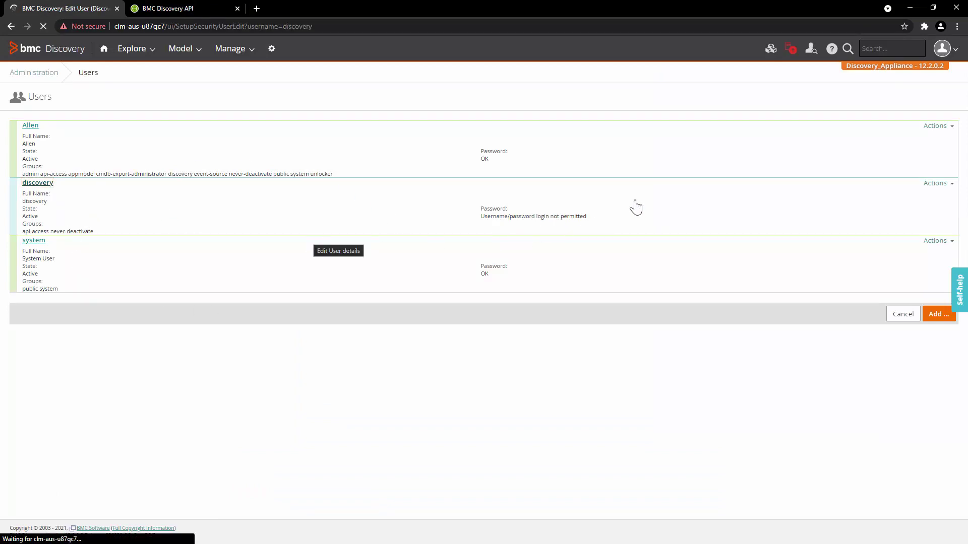
left_click(232, 238)
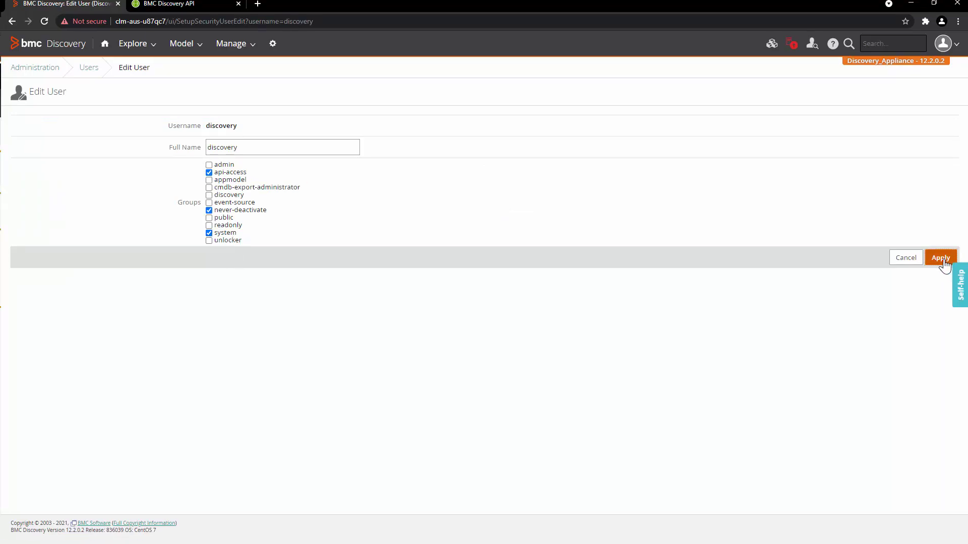
Save the system group change and rerun GET /admin/licensing.
left_click(942, 259)
key("ctrl+Tab")
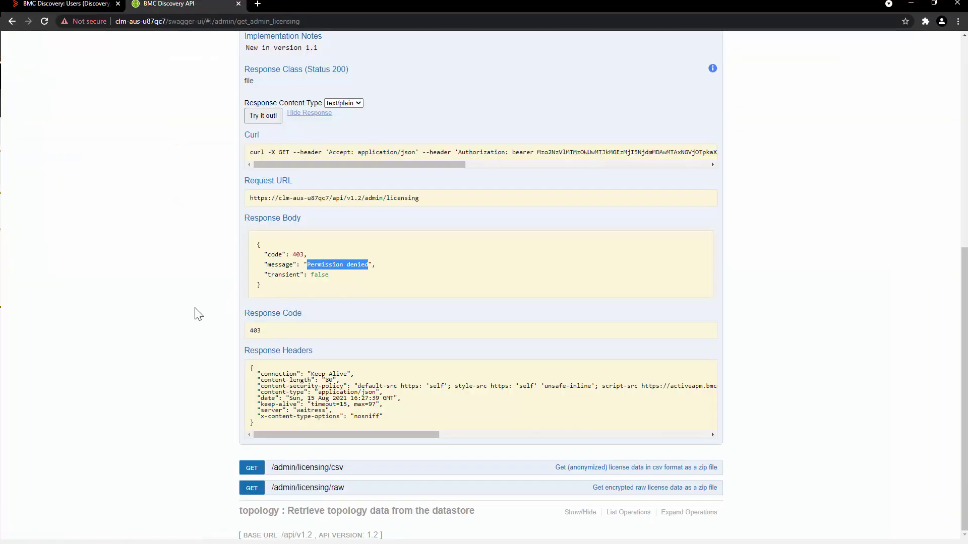
scroll(195, 313, "up", 2)
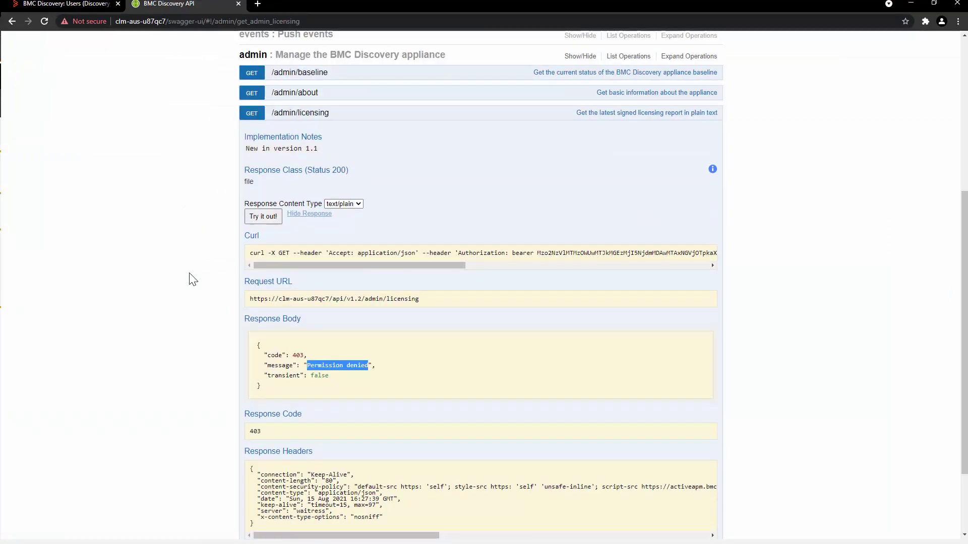
left_click(271, 220)
Review the request URL and the 200 plain-text license report.
left_click_drag(425, 300, 249, 301)
scroll(327, 412, "down", 1)
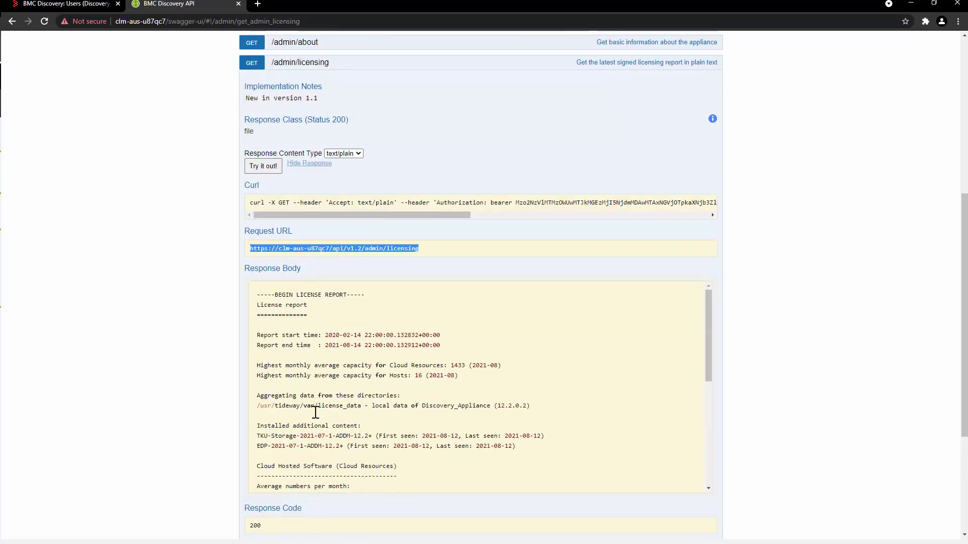
left_click(360, 374)
left_click_drag(297, 345, 507, 441)
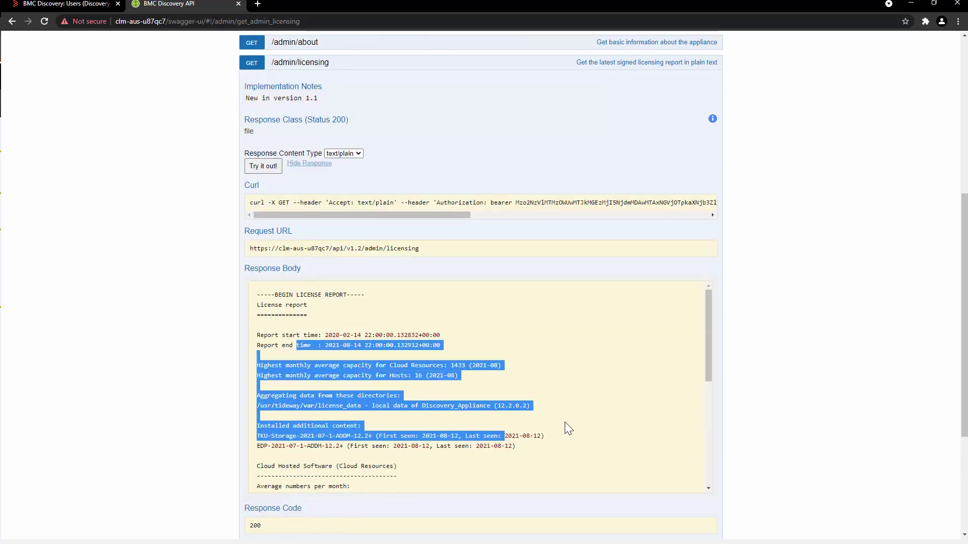
scroll(197, 337, "up", 5)
Open POST /discovery/runs under the discovery section and fill its body with the example JSON.
left_click(305, 255)
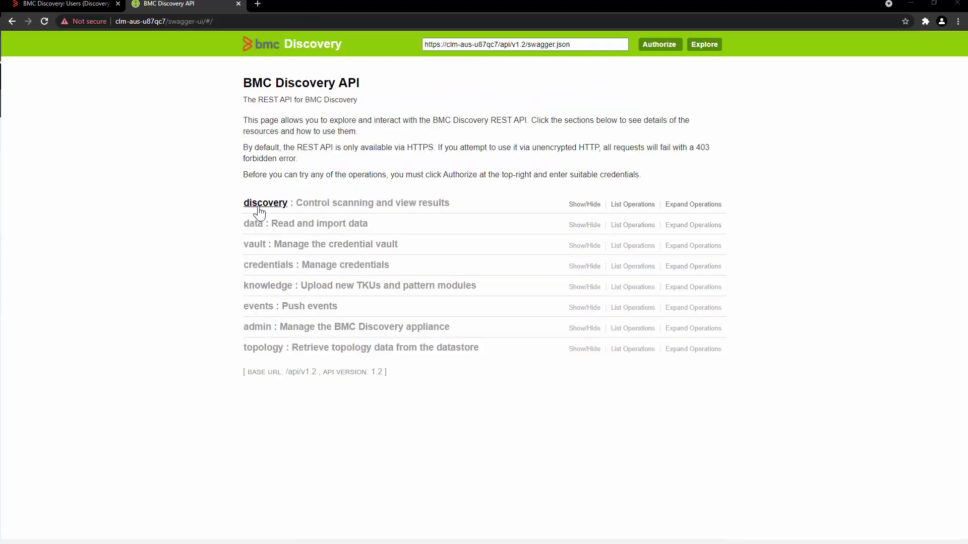
left_click(591, 208)
scroll(536, 271, "down", 4)
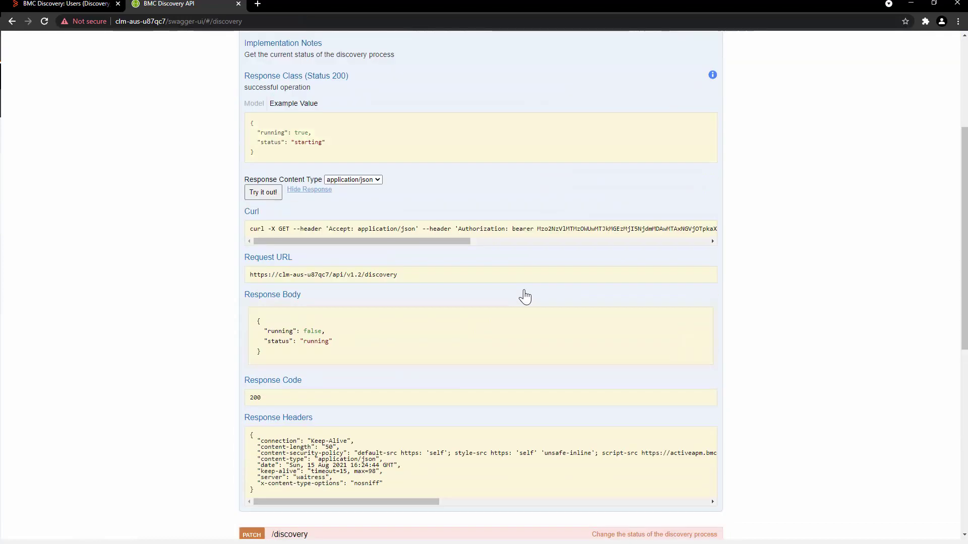
scroll(702, 223, "up", 5)
left_click(702, 222)
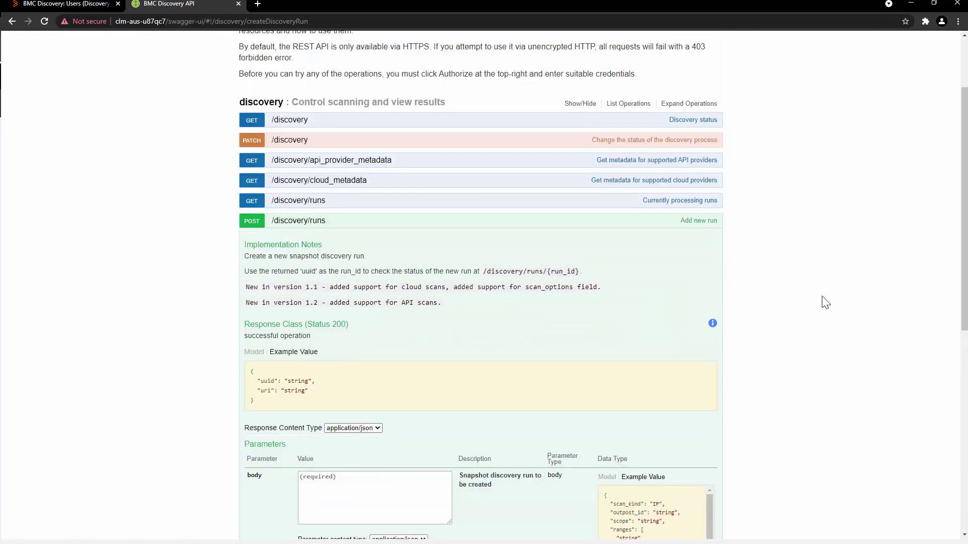
scroll(655, 373, "down", 3)
left_click(627, 395)
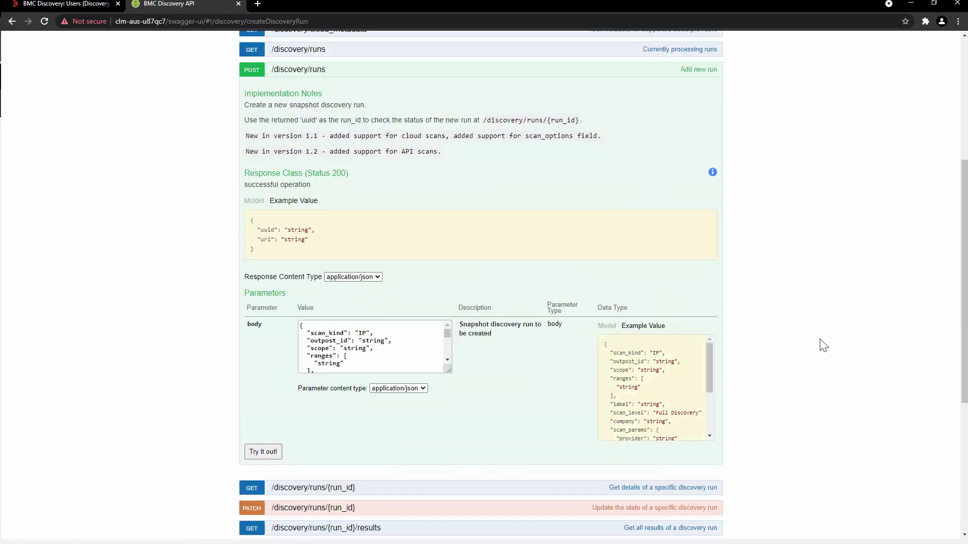
Enlarge the body editor to show the full example run JSON, including the scan_kind line.
scroll(656, 353, "down", 2)
left_click(376, 234)
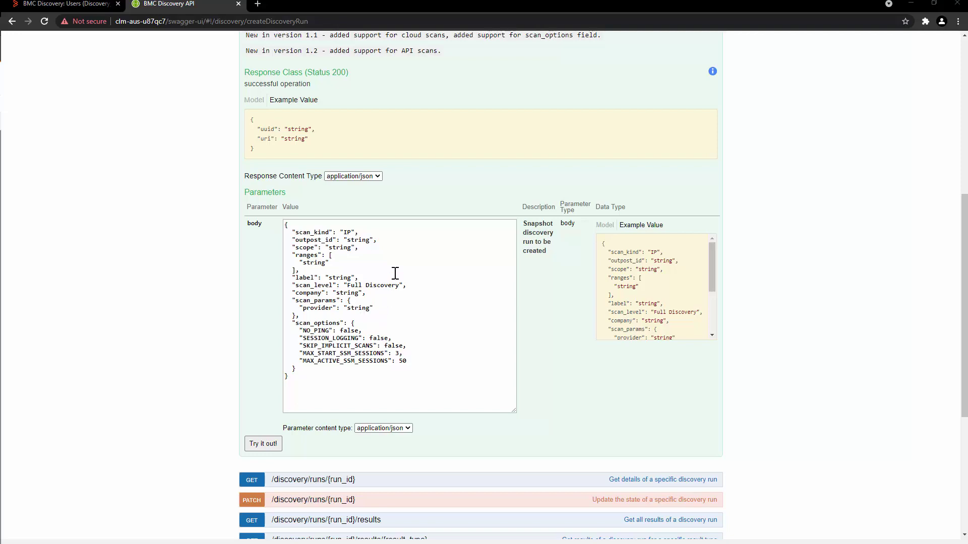
left_click_drag(335, 381, 273, 216)
left_click(369, 277)
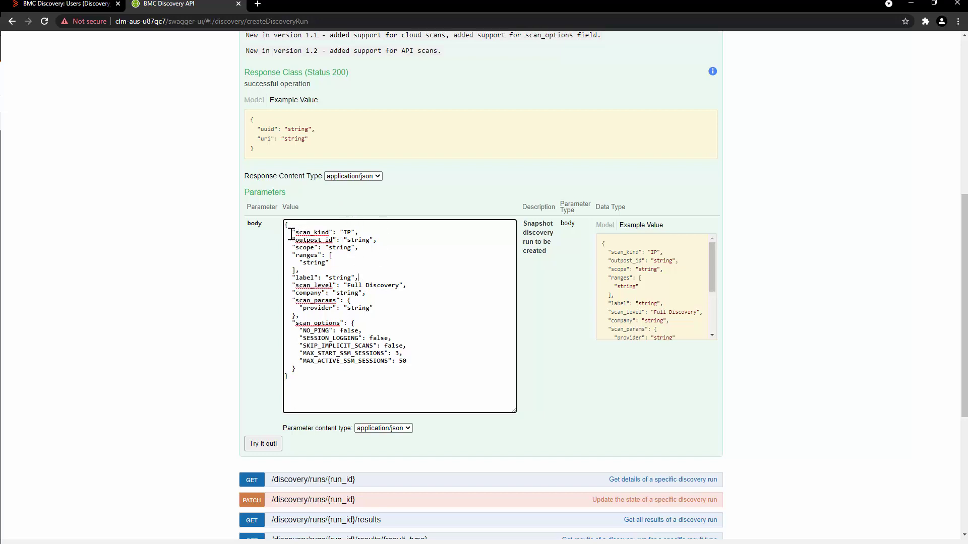
left_click_drag(288, 233, 359, 233)
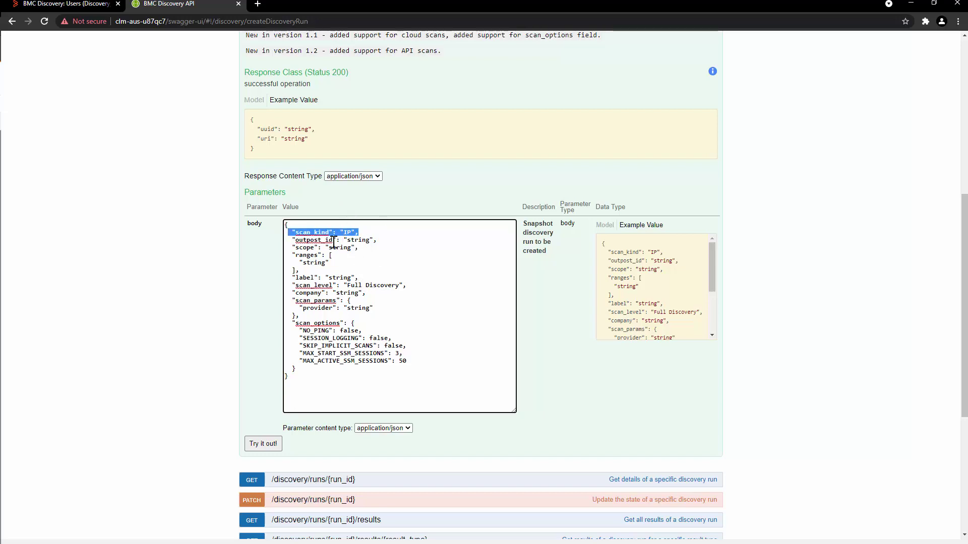
Clear the outpost_id and scope values and paste 172.20.29.244 into ranges.
left_click(310, 243)
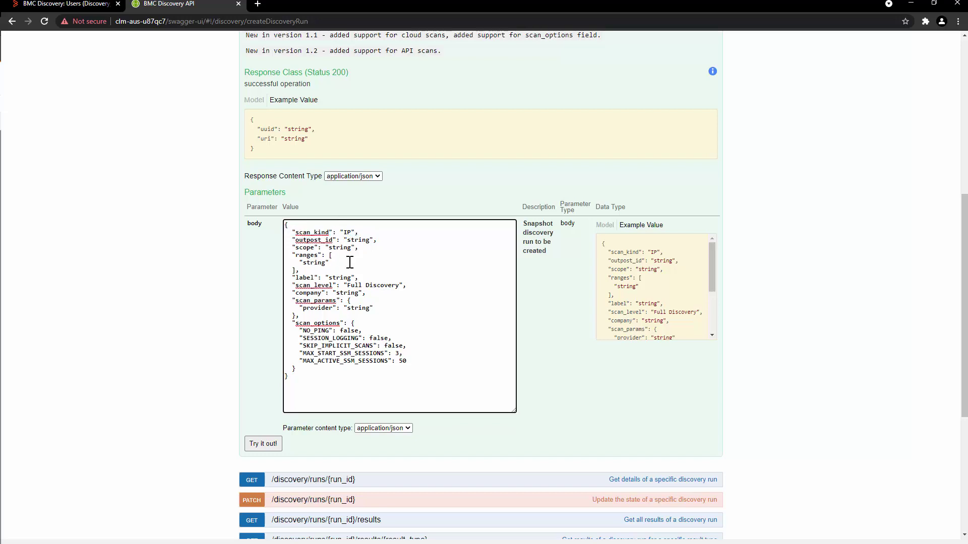
double_click(358, 240)
key("BackSpace")
double_click(340, 247)
key("BackSpace")
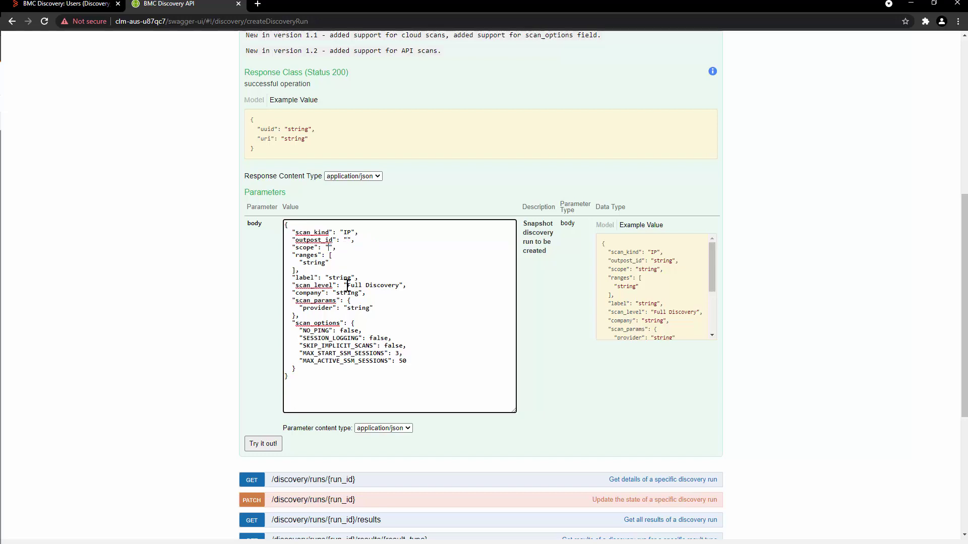
double_click(315, 263)
type("172.20.29.244")
Set the label to 'REST API Scan' and clear the company value.
double_click(345, 277)
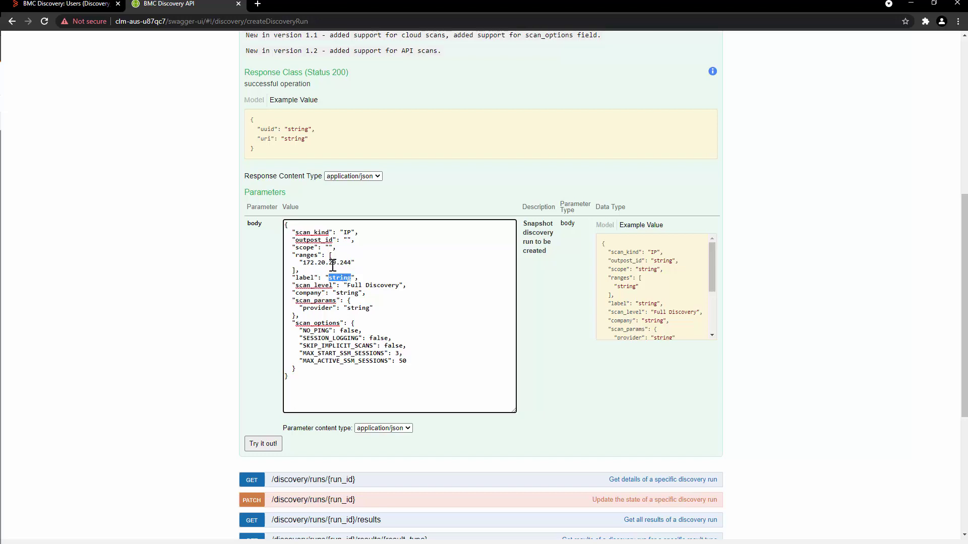
type("REST API Scan")
left_click_drag(347, 285, 402, 286)
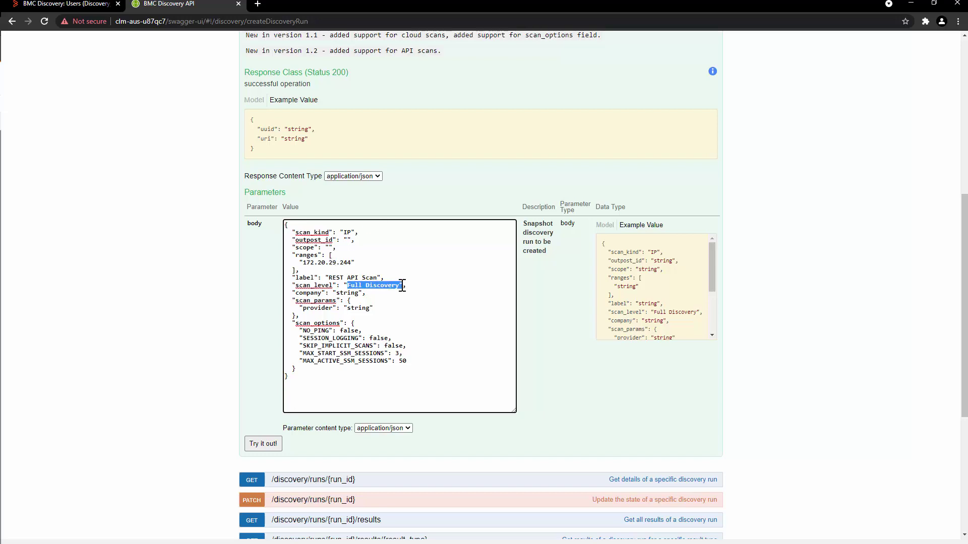
left_click(383, 313)
double_click(350, 293)
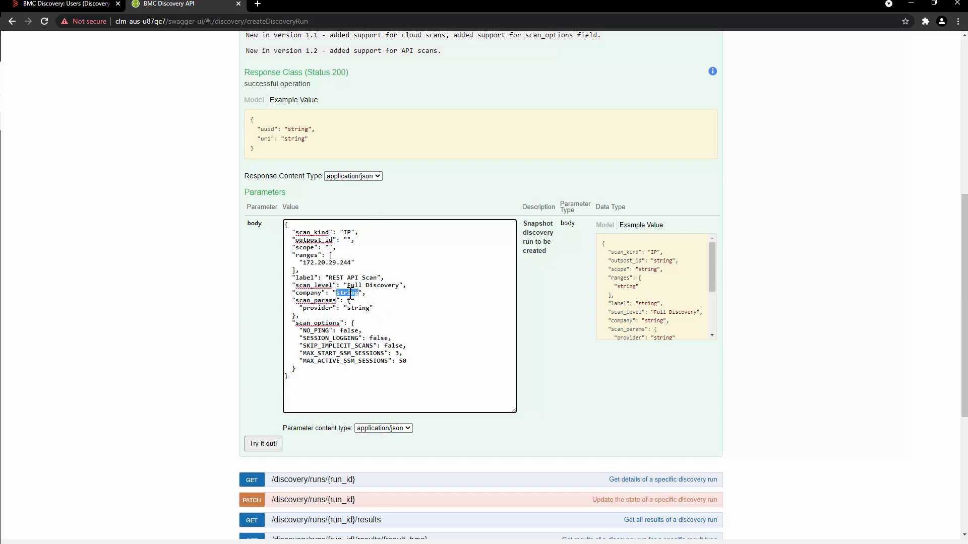
key("BackSpace")
scroll(303, 362, "down", 1)
Send the run request and check the 200 response code with the new run's uri and uuid.
left_click(266, 394)
scroll(330, 411, "down", 5)
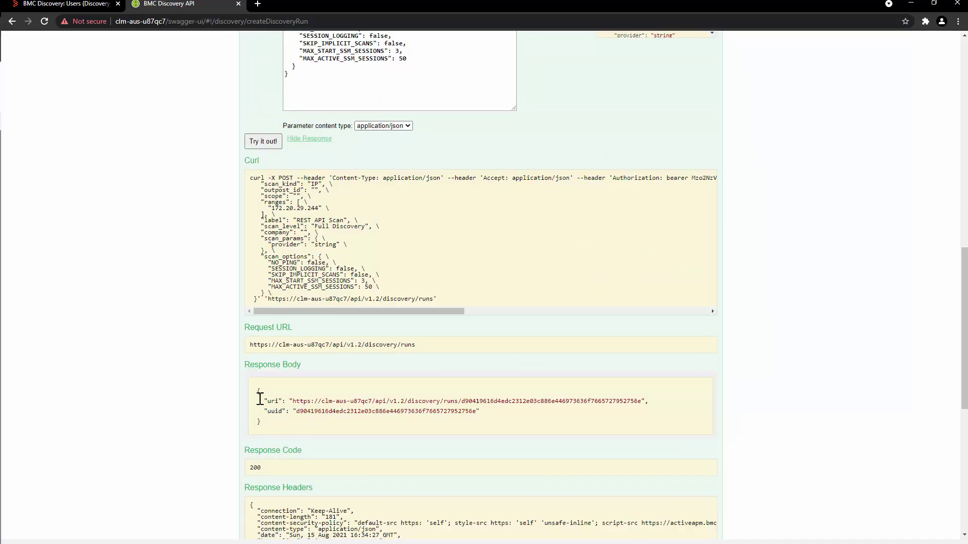
left_click_drag(260, 400, 508, 423)
left_click(506, 422)
double_click(257, 465)
scroll(197, 446, "down", 2)
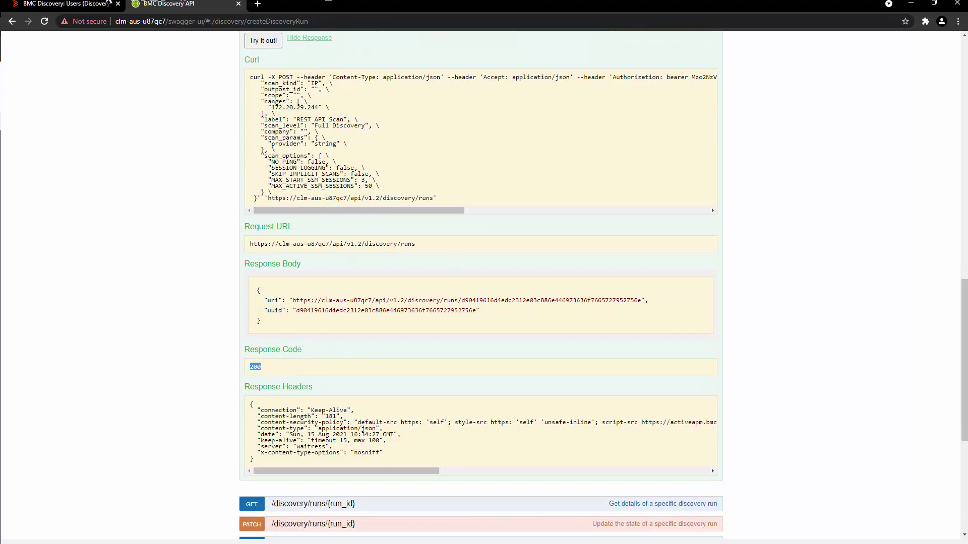
In the Users tab, open Manage > Discovery to see REST API Scan processing 172.20.29.244.
left_click(66, 4)
left_click(244, 43)
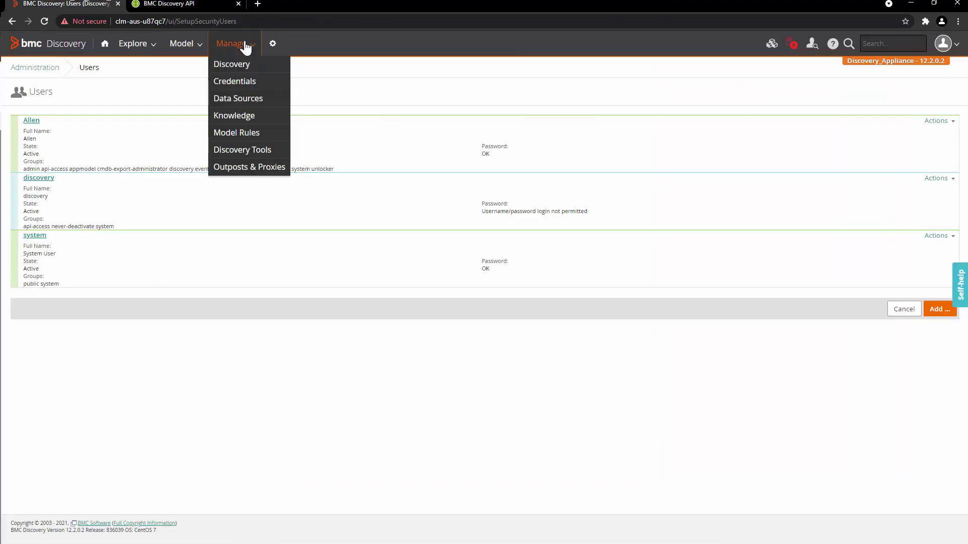
left_click(261, 65)
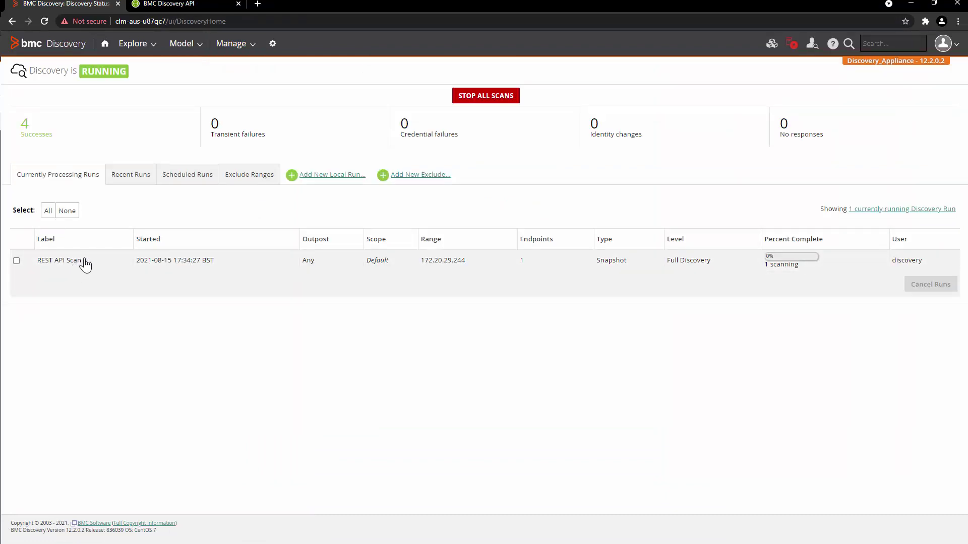
Back in the API explorer, expand the data and vault sections to list their operations.
key("ctrl+Tab")
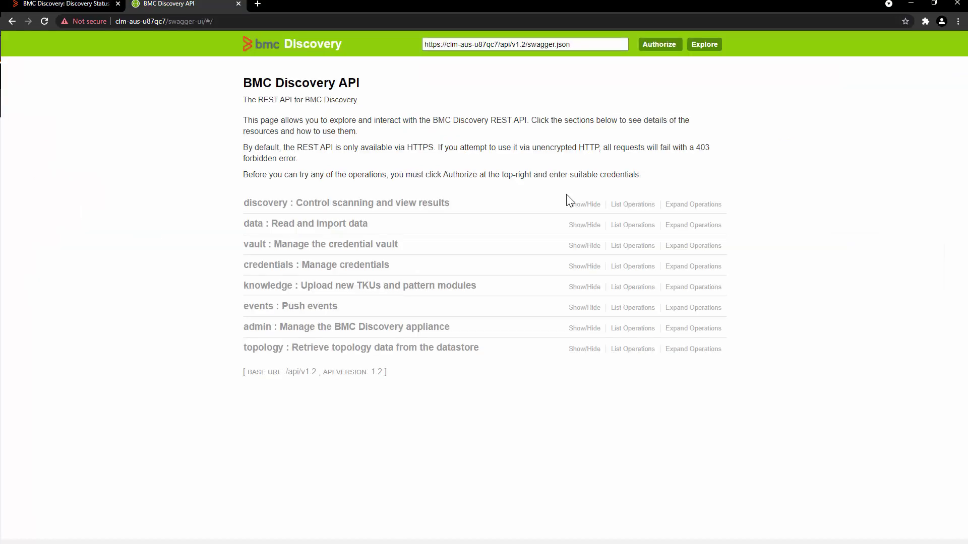
left_click(585, 225)
scroll(616, 368, "down", 1)
scroll(616, 373, "down", 3)
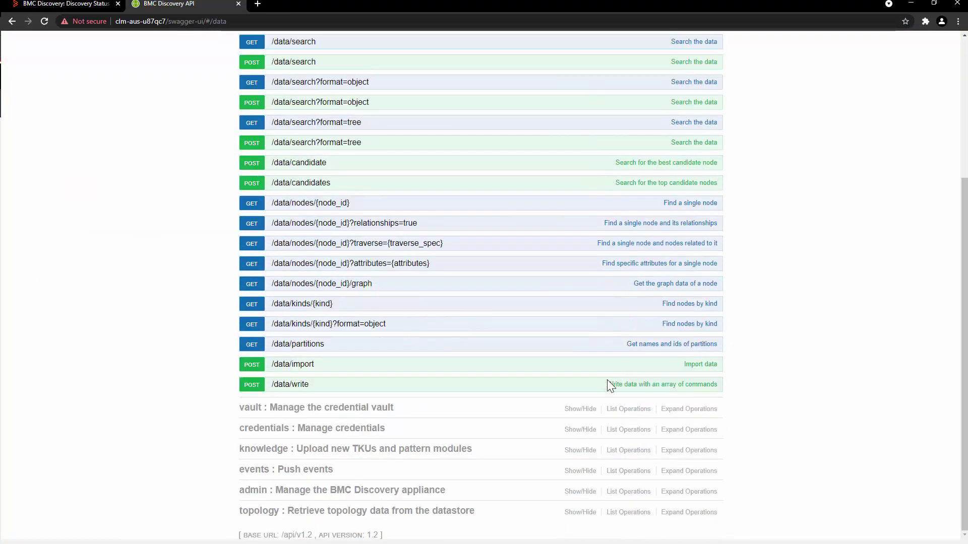
left_click(585, 409)
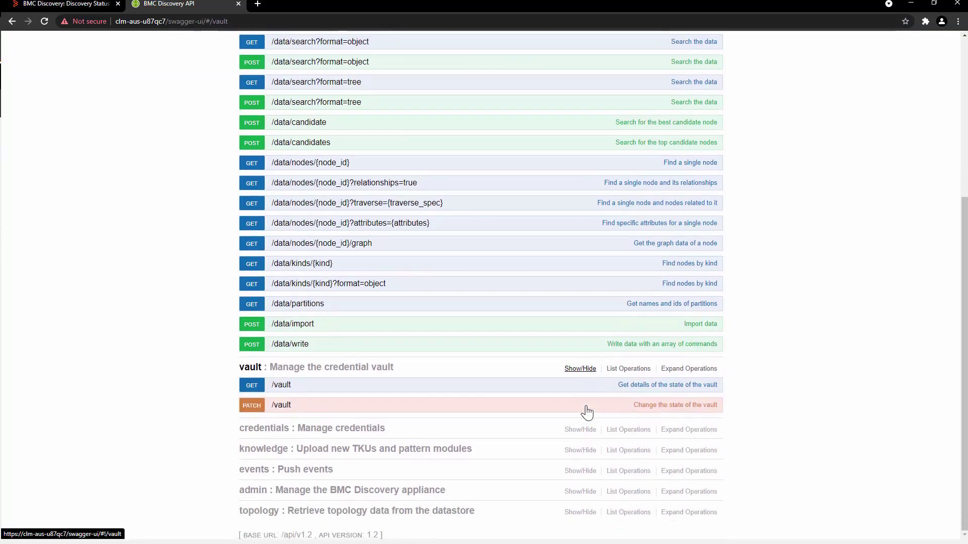